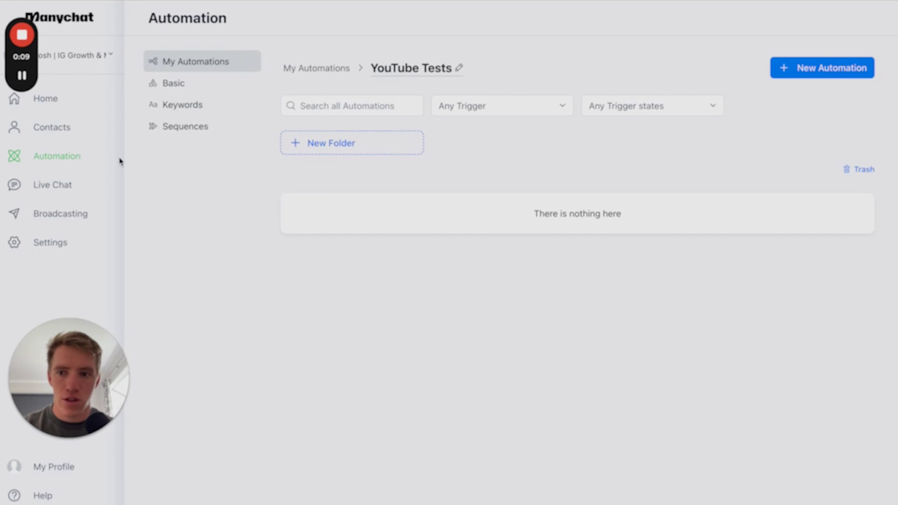
- Start a new automation from the 'Convert your Instagram Comments into Sales' template
click(814, 69)
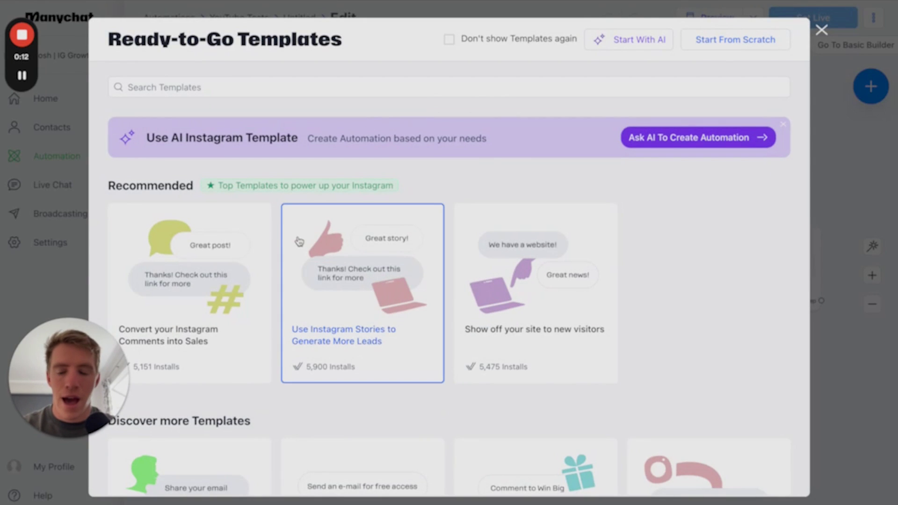
scroll(337, 280, down, 2)
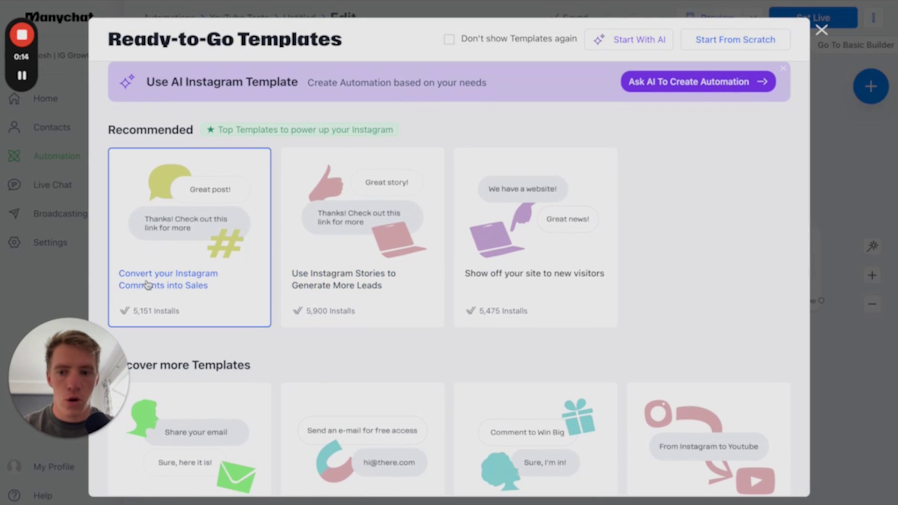
click(197, 285)
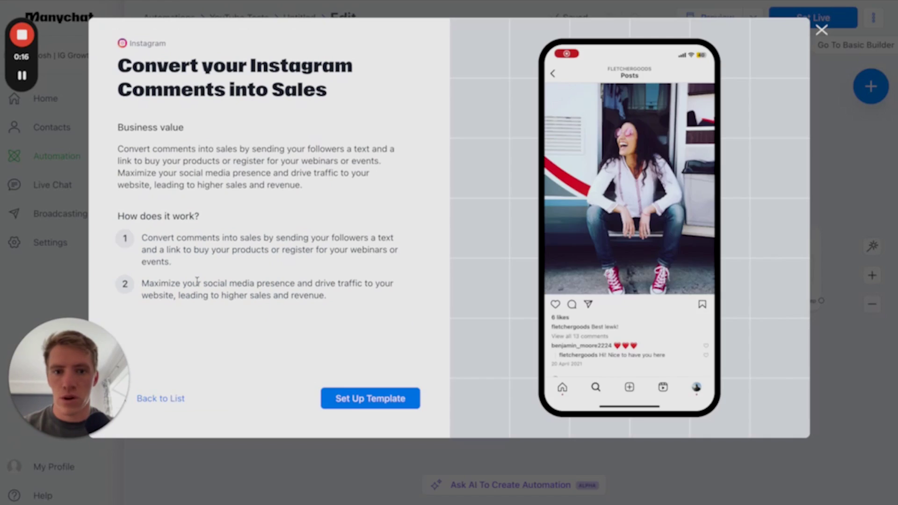
click(370, 400)
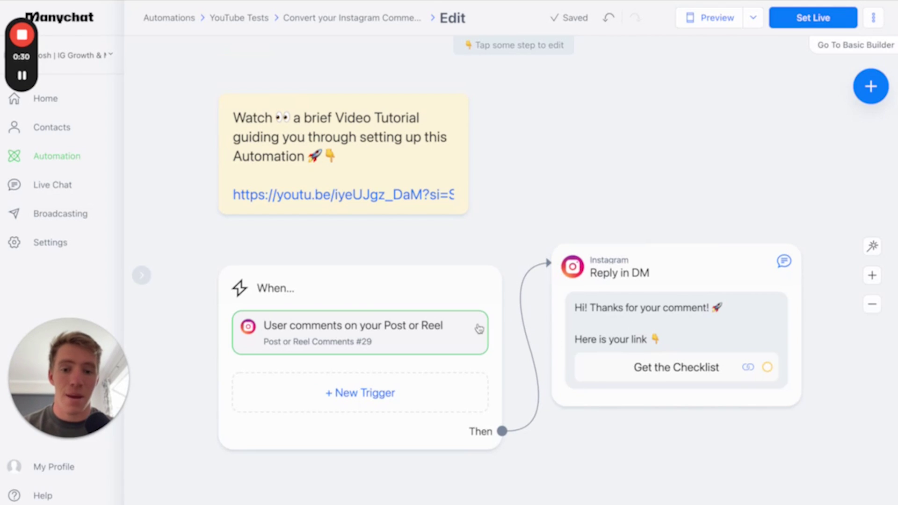
- Apply the comment trigger to all posts and reels and replace the 'checklist' keyword with 'Fitness'
click(447, 329)
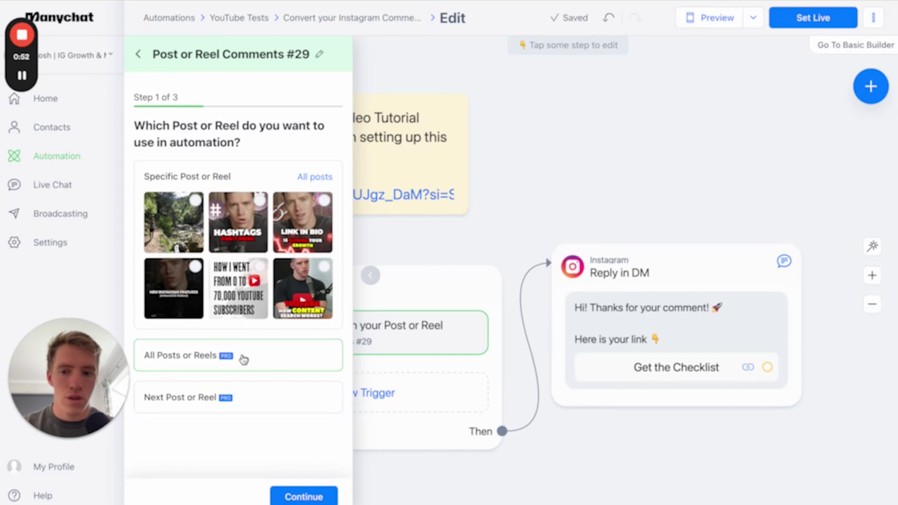
click(303, 496)
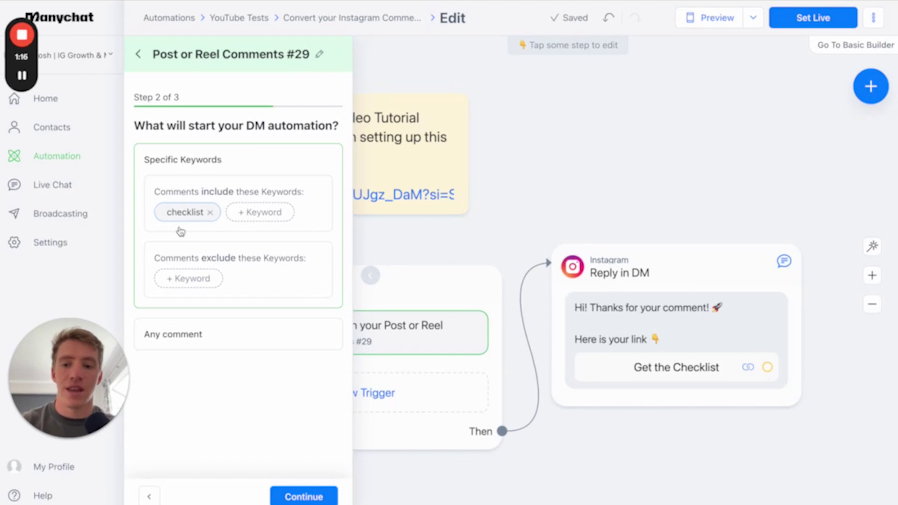
click(209, 213)
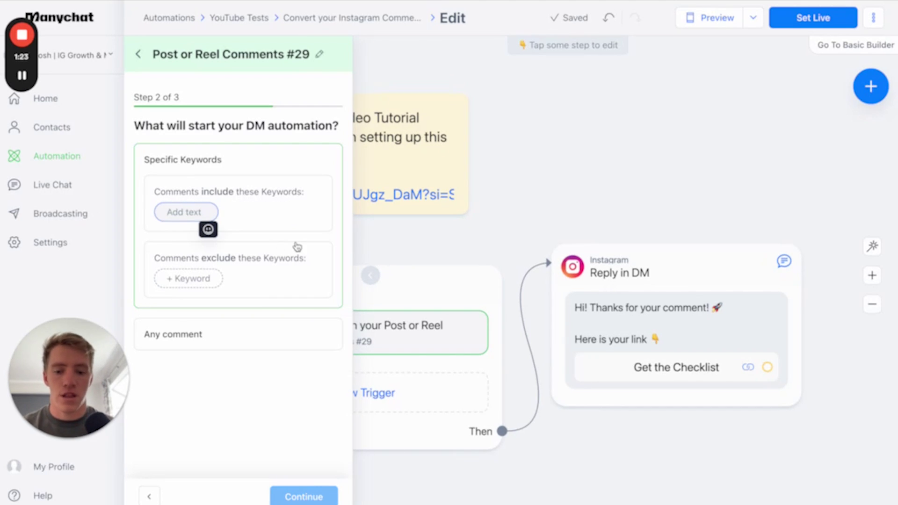
text(c)
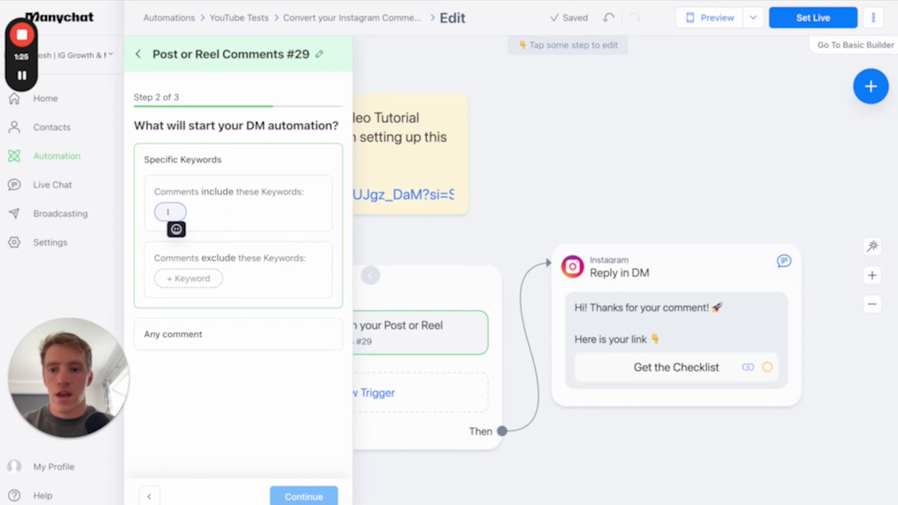
text(Fitness)
click(290, 216)
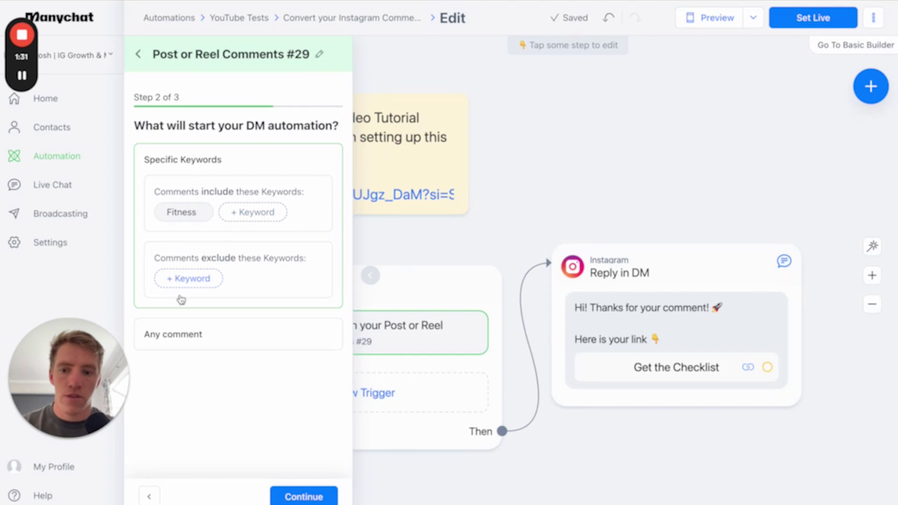
- Rewrite the first three public replies, starting with 'Sent, check your DM's'
click(303, 496)
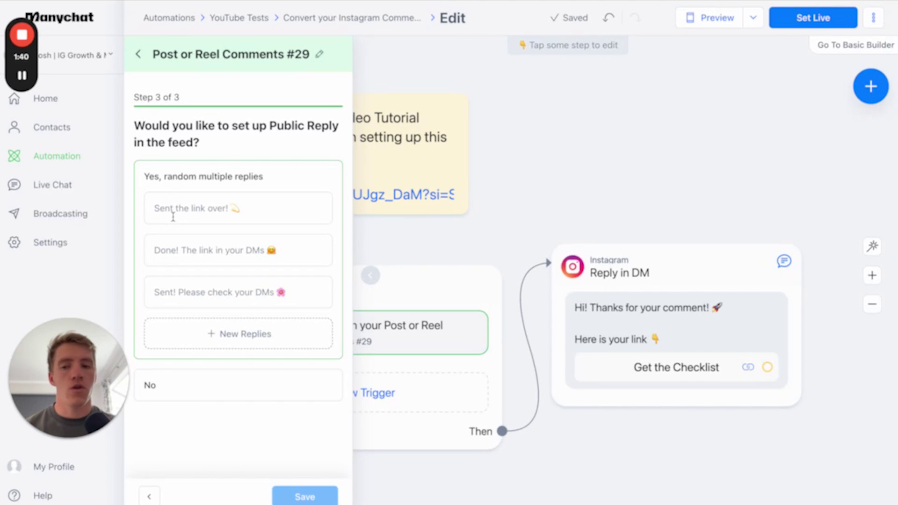
click(168, 203)
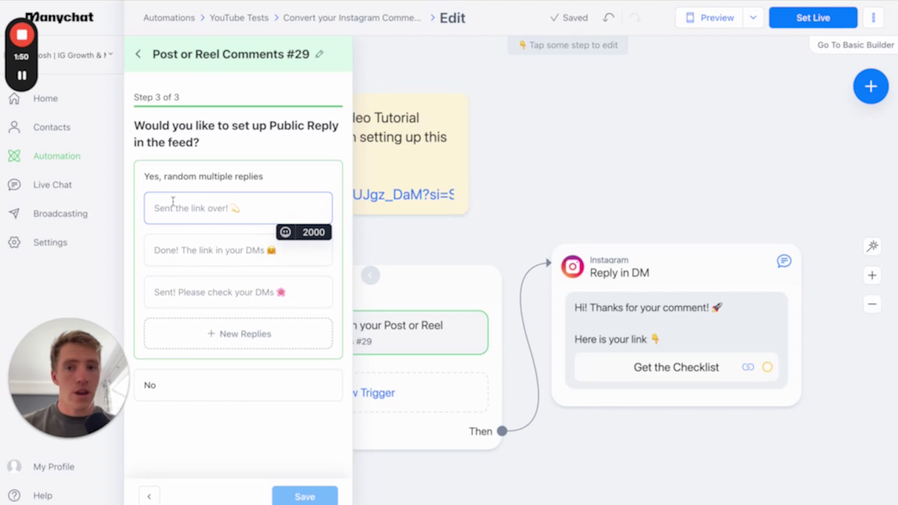
click(176, 251)
click(171, 207)
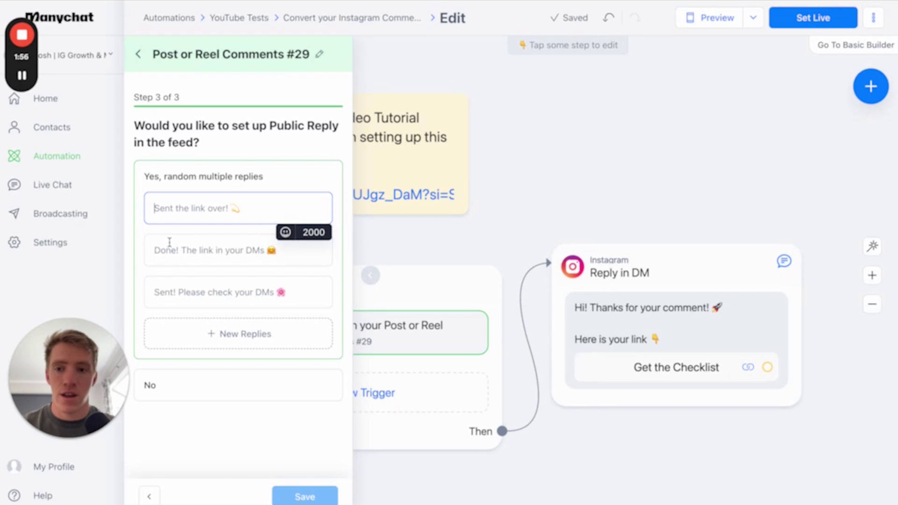
text(Sent)
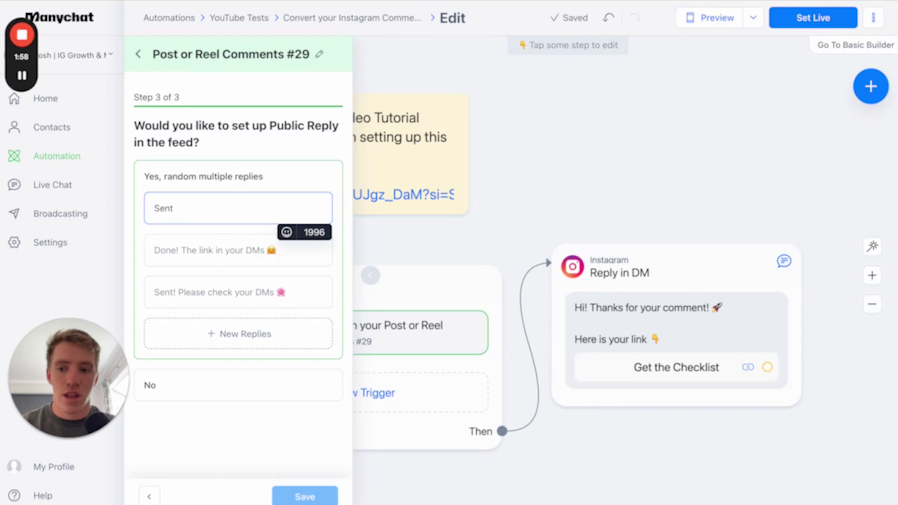
text(, check your DM's)
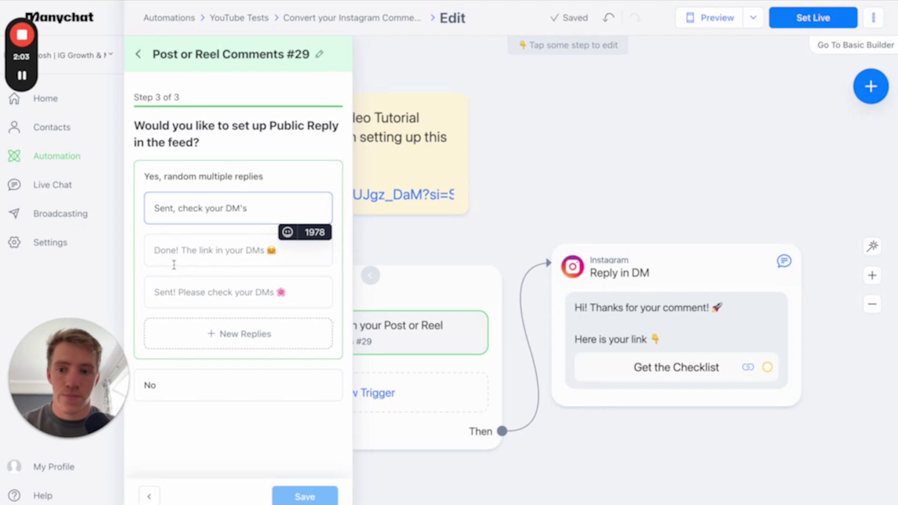
click(178, 249)
text(Just DM'd you)
click(202, 282)
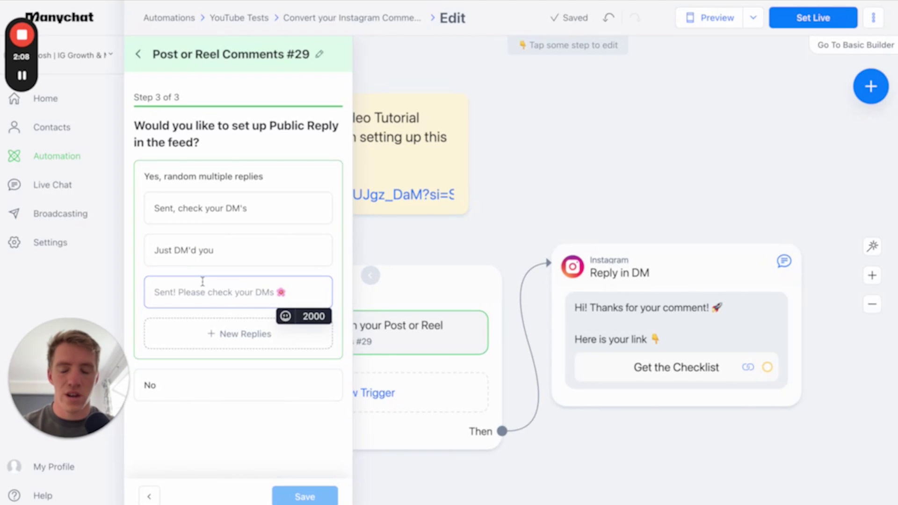
text(J)
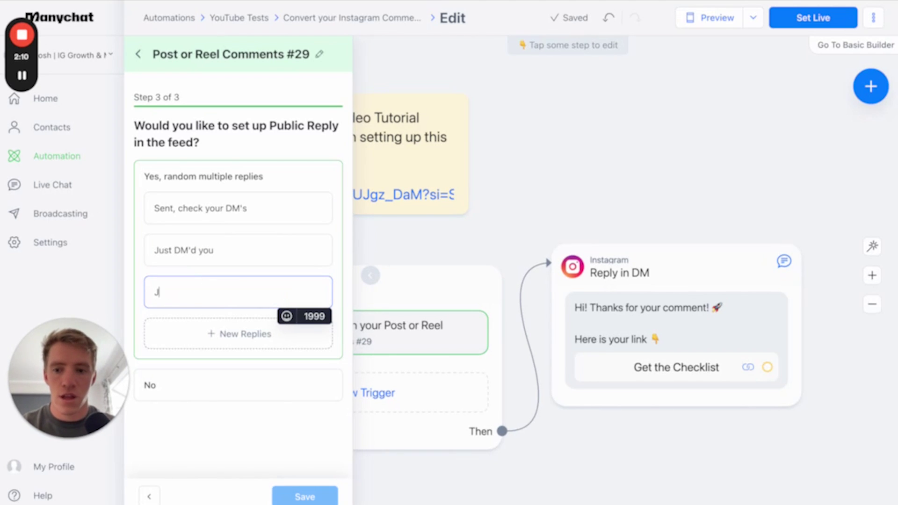
text(ust sent it over)
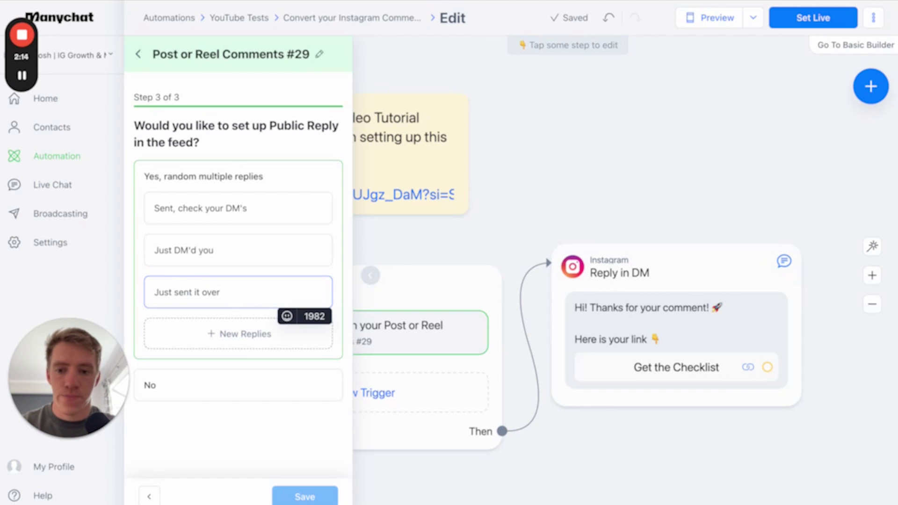
- Add a fourth and fifth public reply, the fifth reading 'Check your inbox'
click(242, 333)
text(Sent you the link, check it out)
click(236, 366)
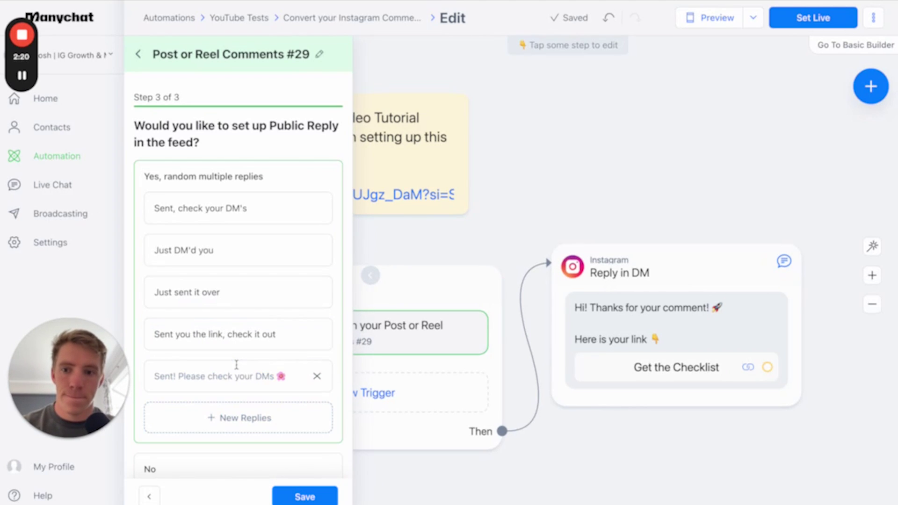
click(208, 385)
text(Check your inbox)
scroll(248, 407, down, 1)
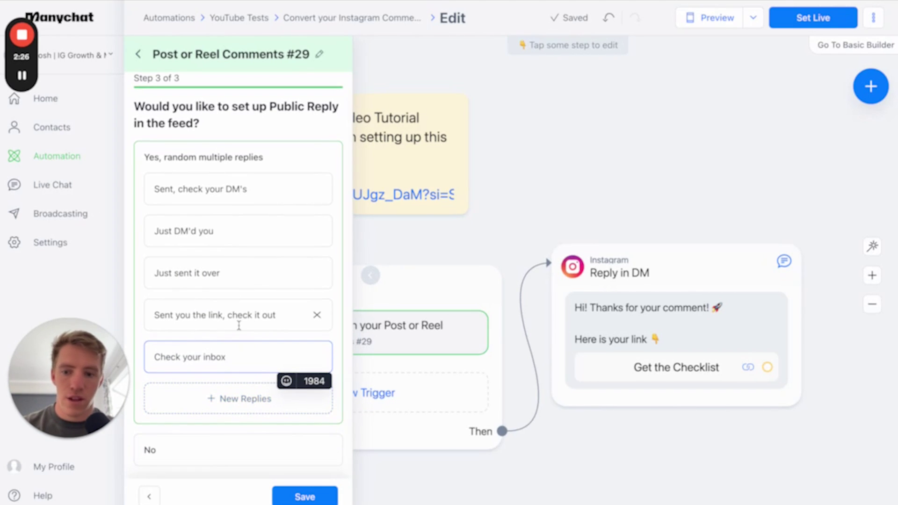
scroll(239, 325, down, 1)
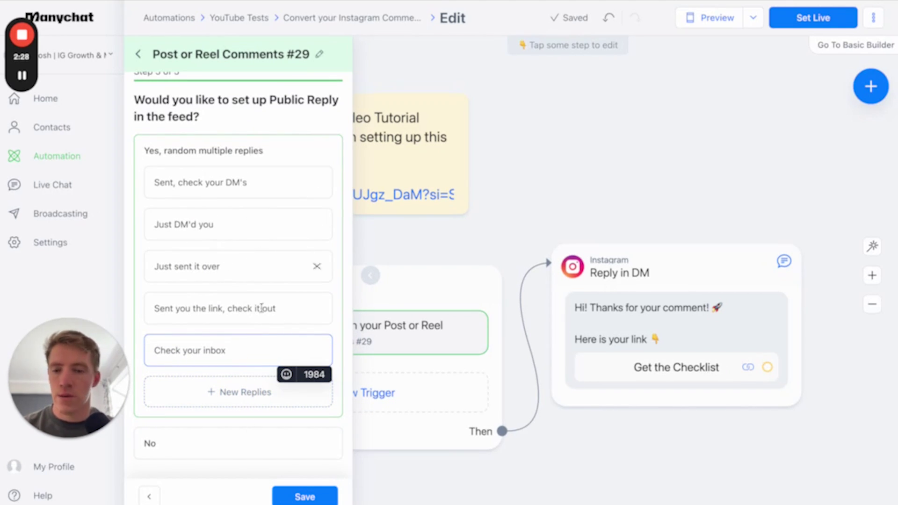
- Save the trigger, review its replies once more and return to the full flow
click(305, 495)
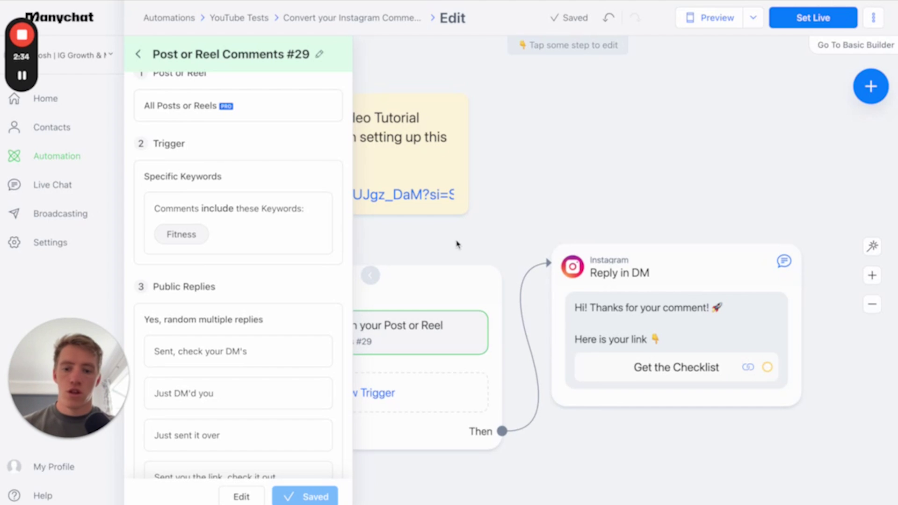
click(470, 232)
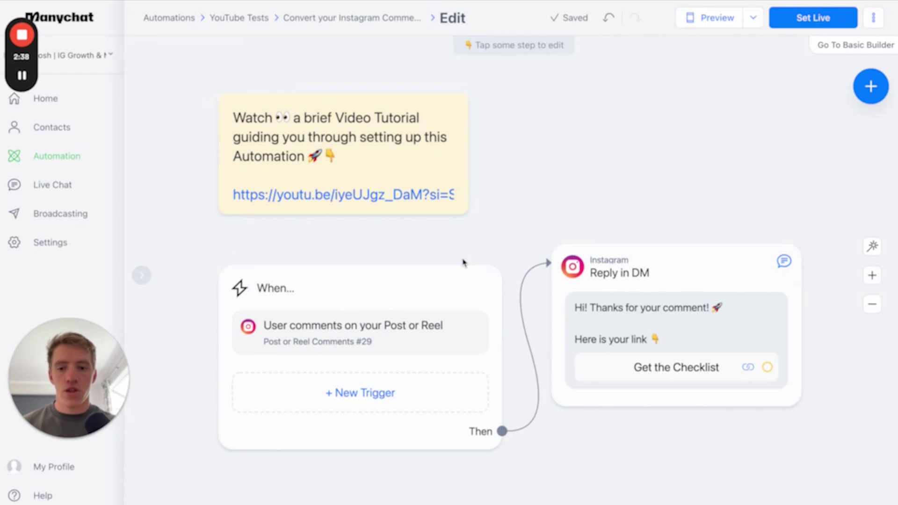
click(393, 319)
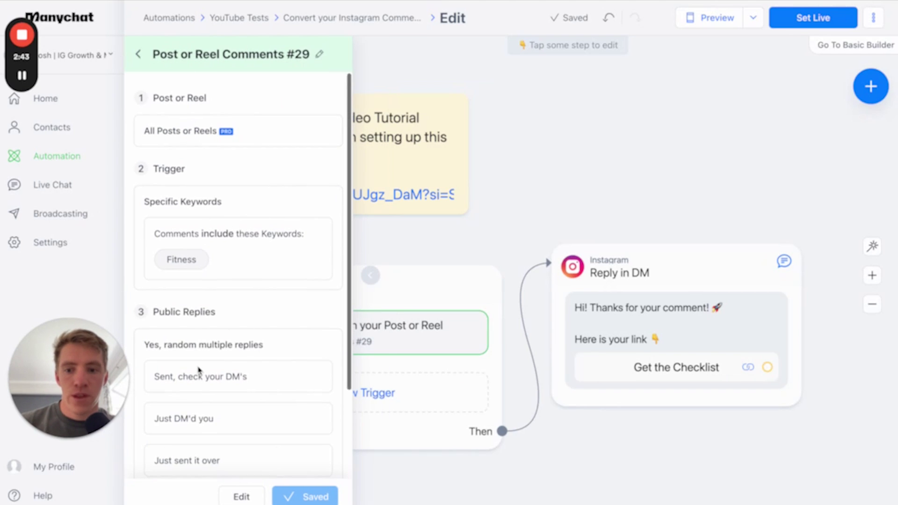
scroll(196, 370, down, 2)
scroll(194, 323, down, 1)
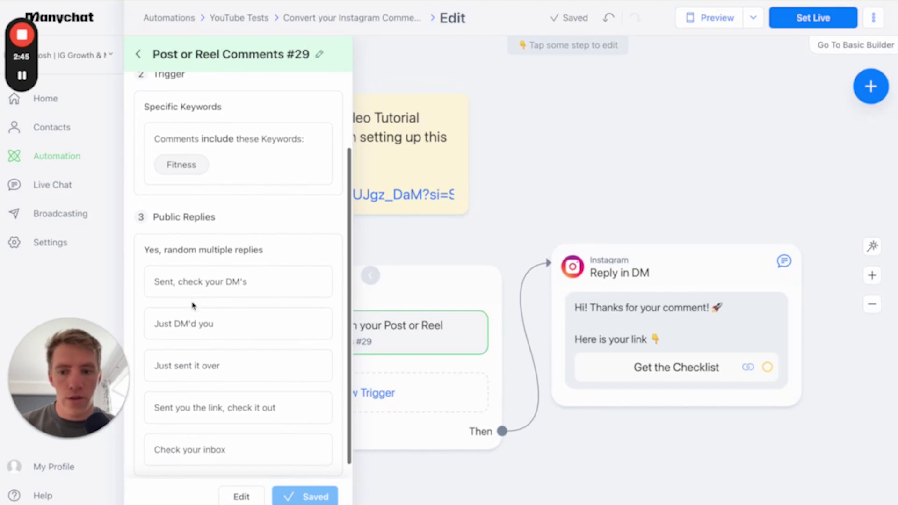
scroll(210, 351, down, 1)
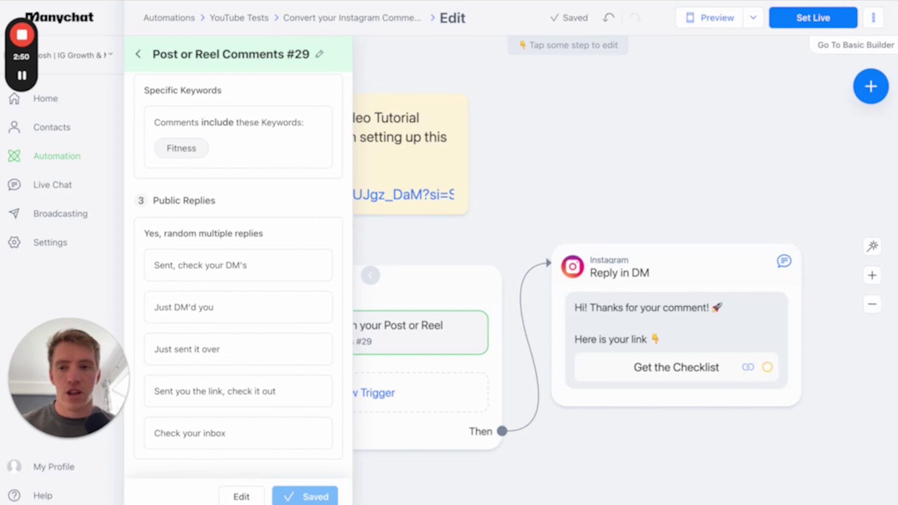
click(488, 225)
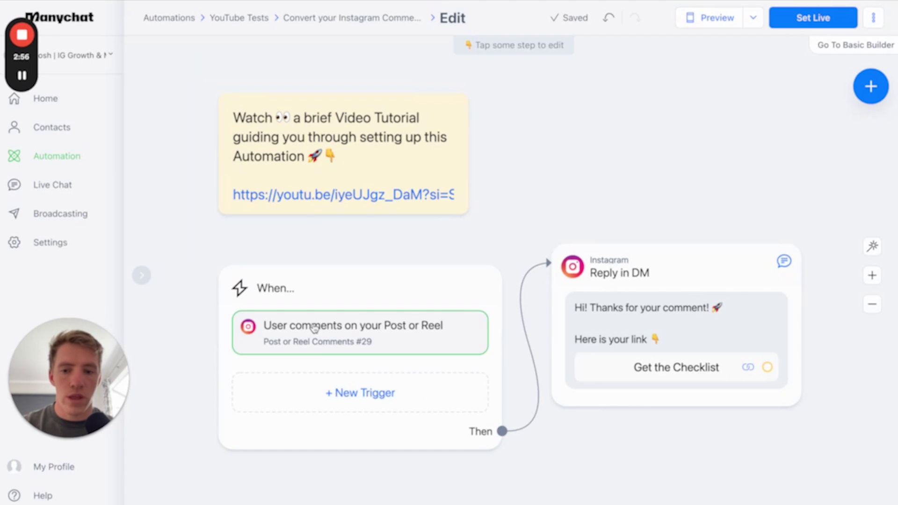
- Remove the 'Get the Checklist' button from the Reply in DM message
click(643, 269)
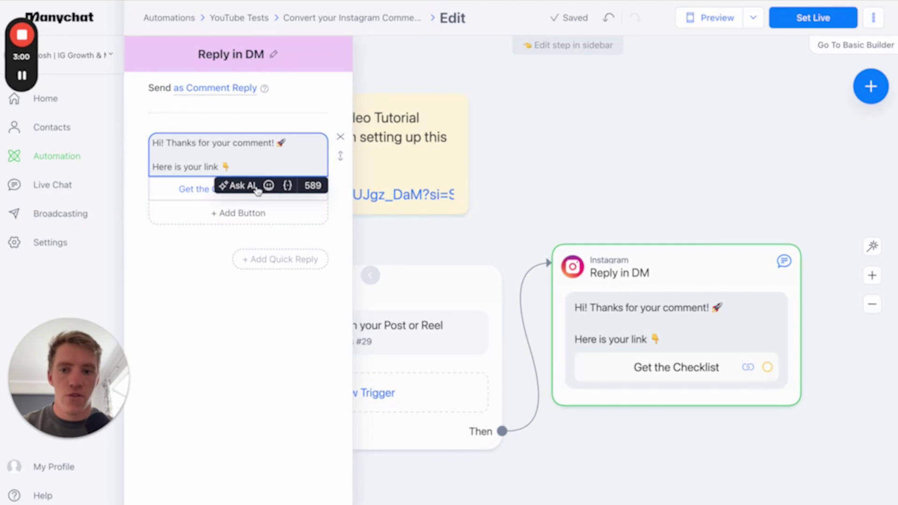
click(187, 274)
mouse_move(238, 189)
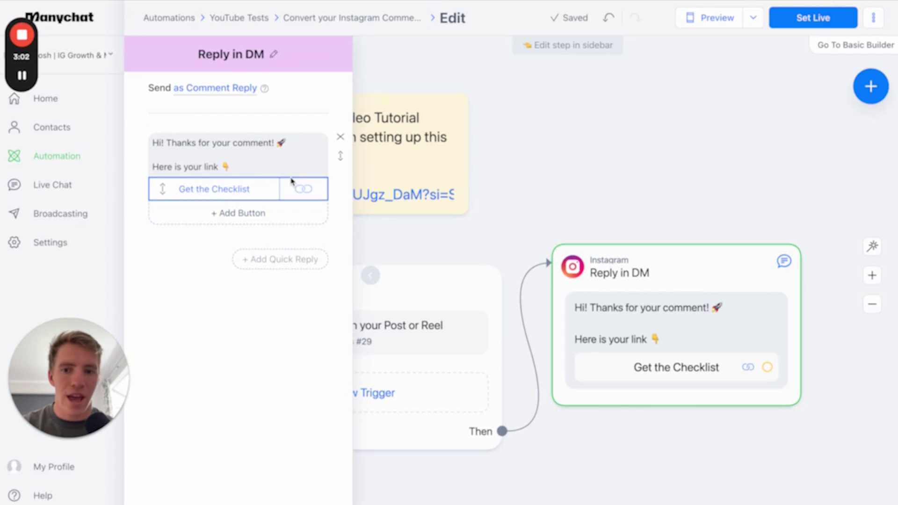
click(233, 190)
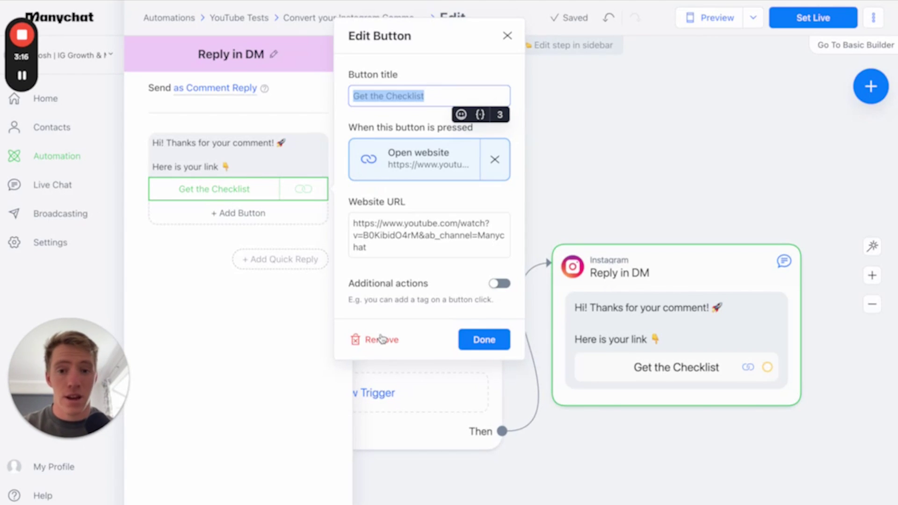
click(381, 338)
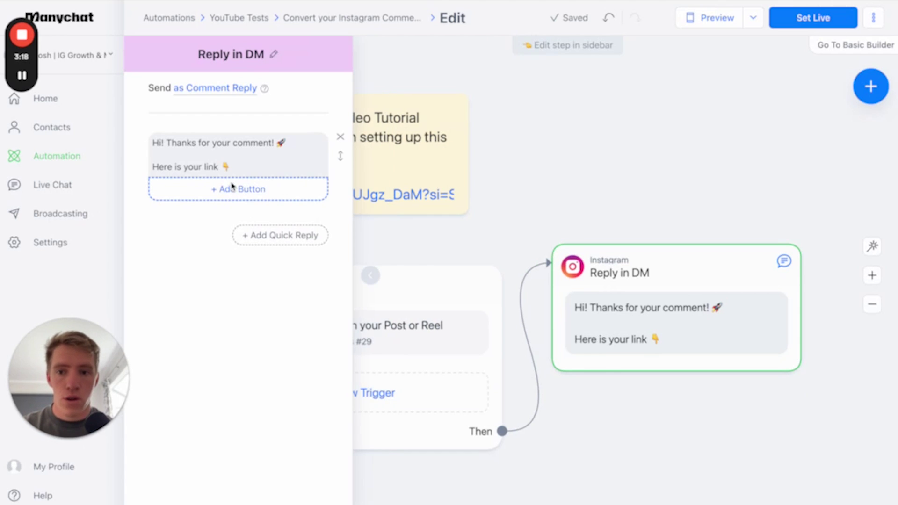
- Reword the DM reply to 'Hey, thanks for your comment! Here is the free fitness guide…' with the joshryan.co link
click(314, 138)
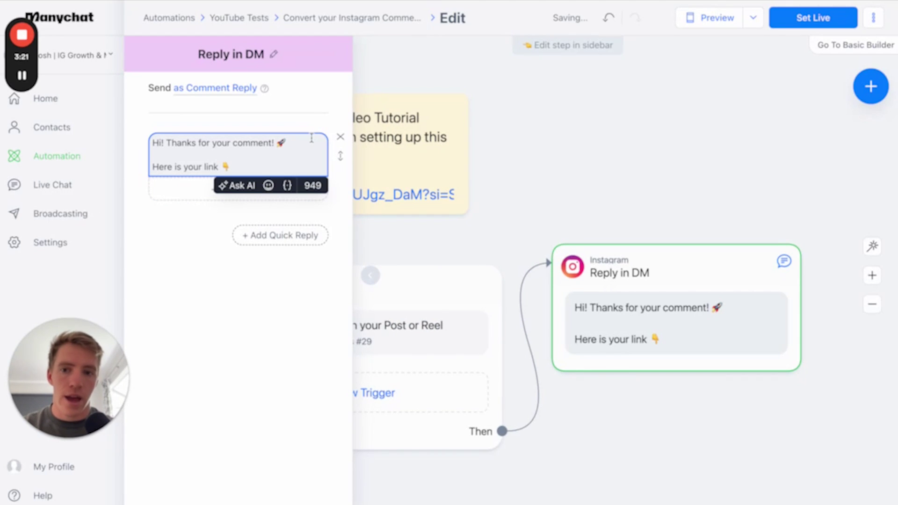
key(BackSpace)
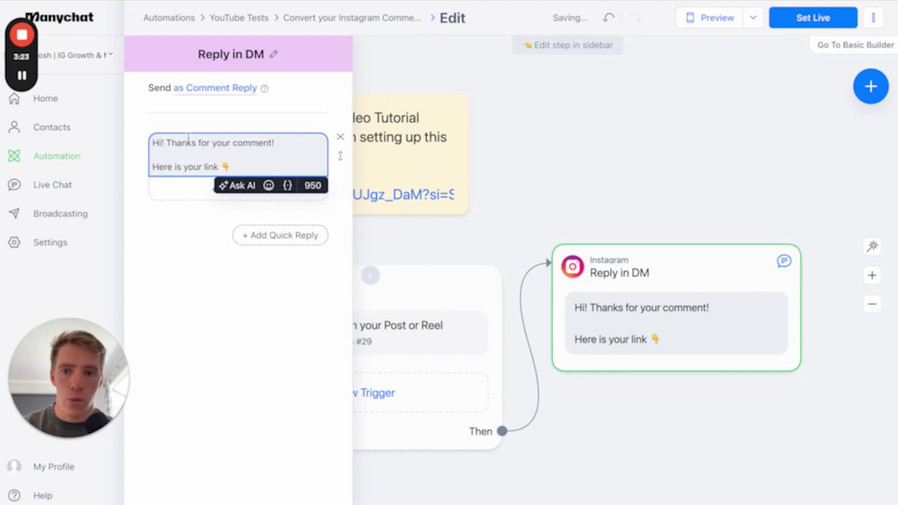
key(BackSpace)
key(BackSpace)
key(Delete)
text(y, y)
key(BackSpace)
text(t)
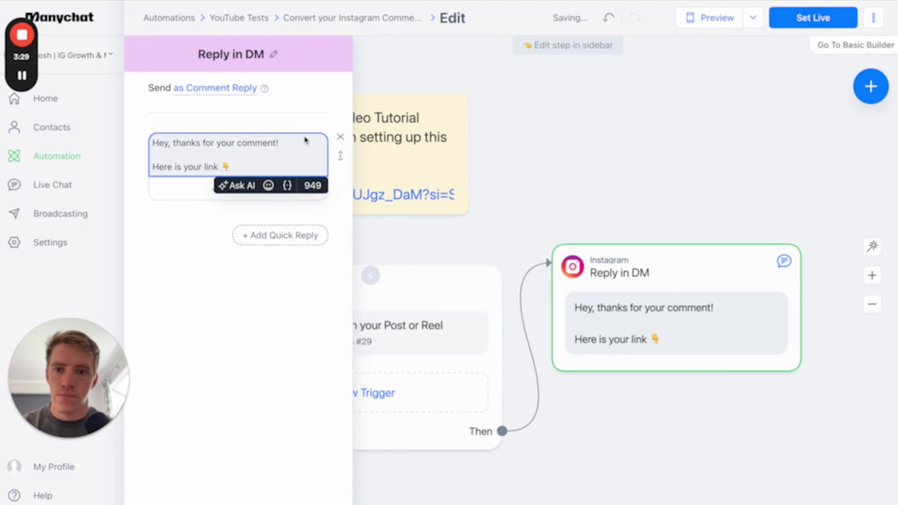
key(BackSpace)
key(BackSpace)
key(BackSpace)
key(BackSpace)
key(BackSpace)
key(BackSpace)
key(BackSpace)
key(BackSpace)
key(BackSpace)
key(BackSpace)
text(the link:)
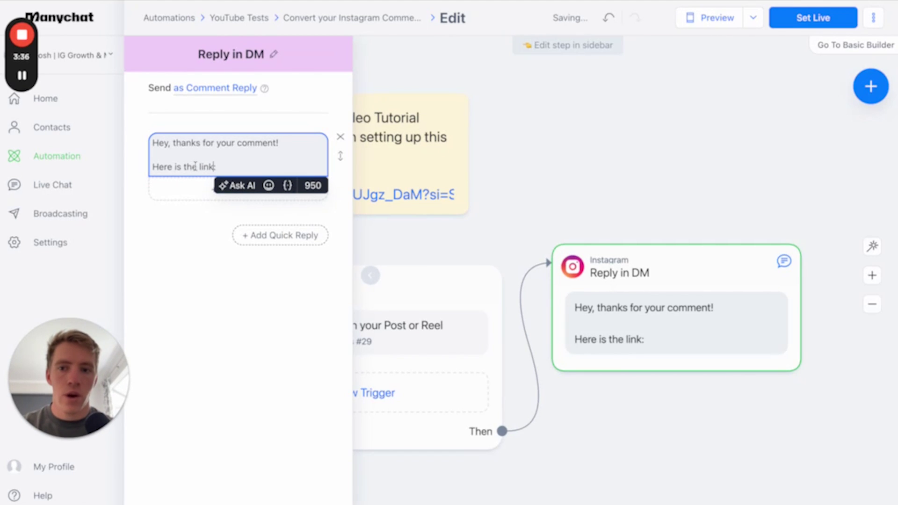
key(BackSpace)
key(BackSpace)
text(free g)
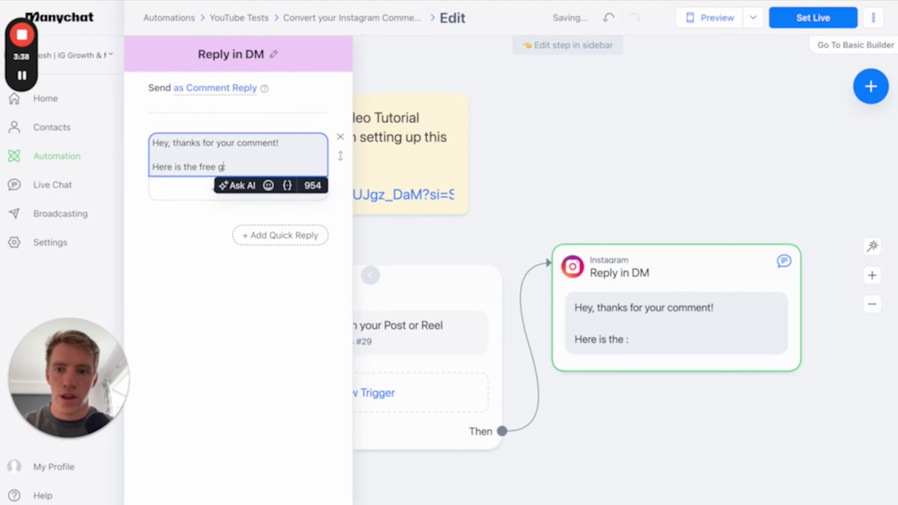
text(uide your req)
key(BackSpace)
text(ested:)
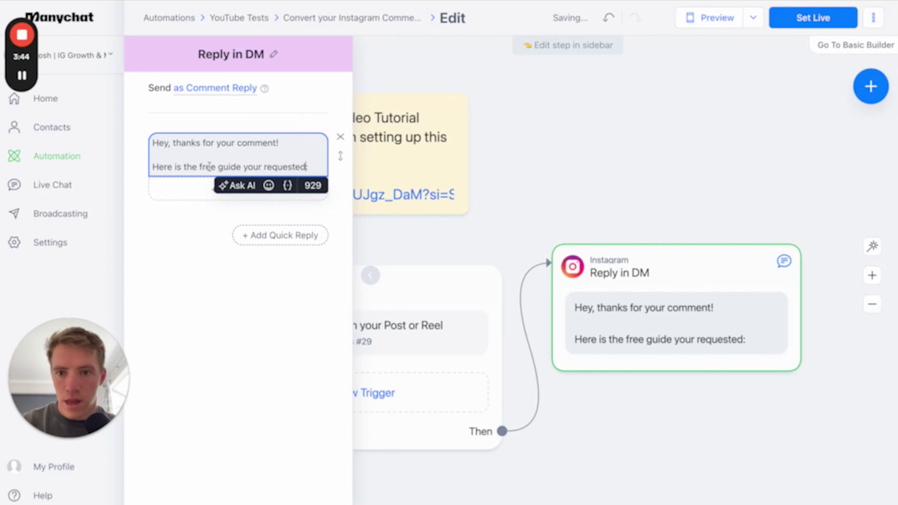
click(216, 166)
text(fitness)
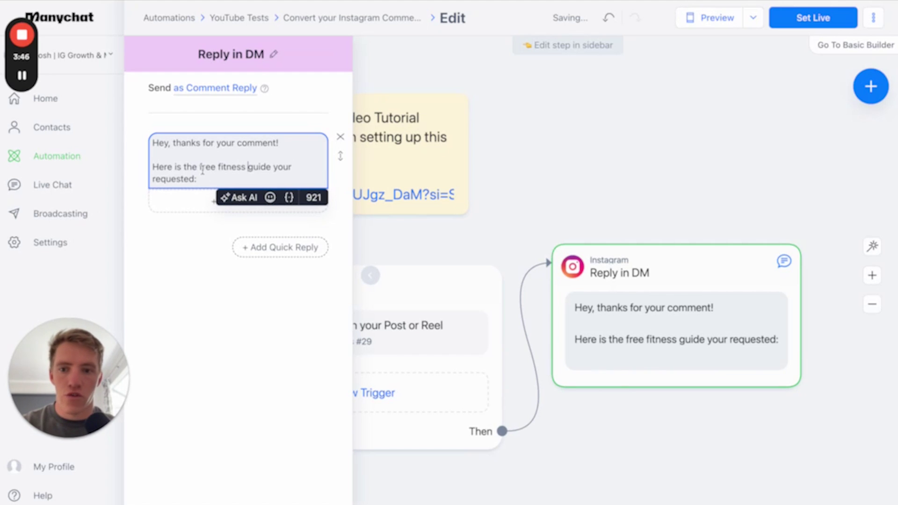
click(202, 179)
text(https)
text(://jsohr)
text(shryan.co)
click(178, 200)
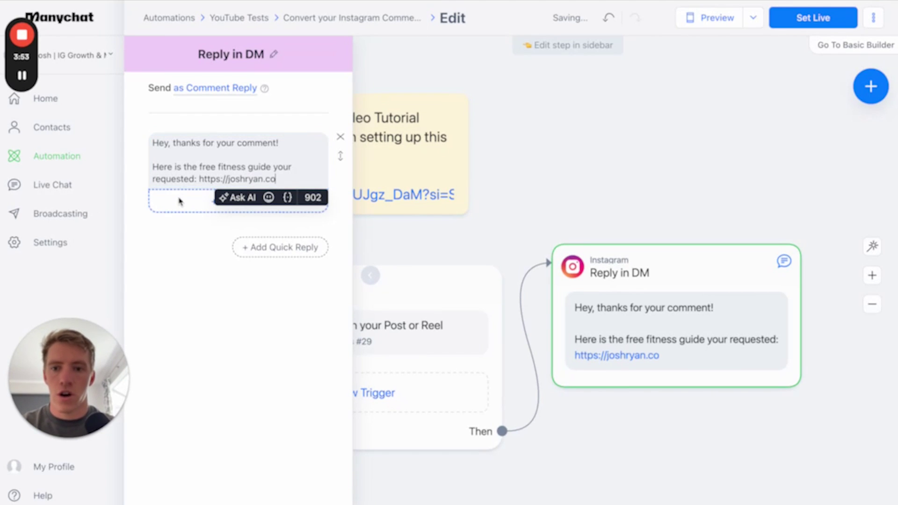
click(202, 285)
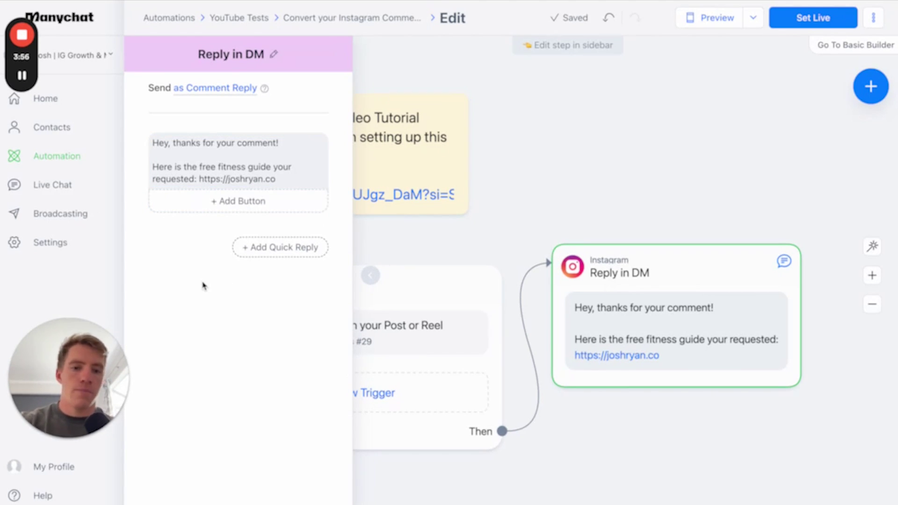
click(728, 152)
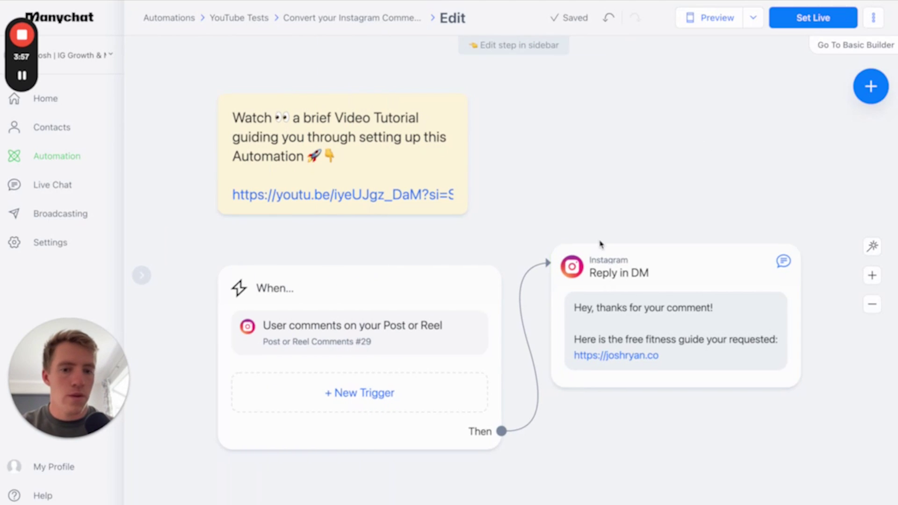
click(326, 348)
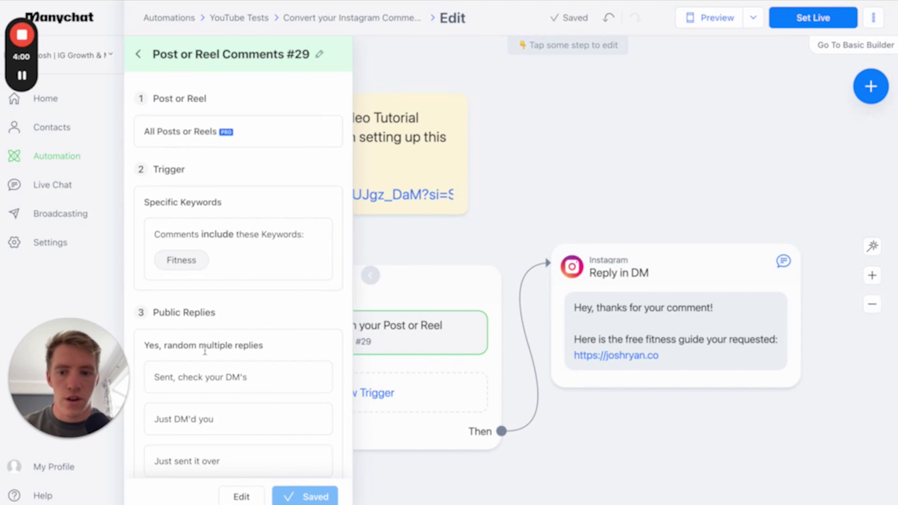
scroll(205, 352, down, 2)
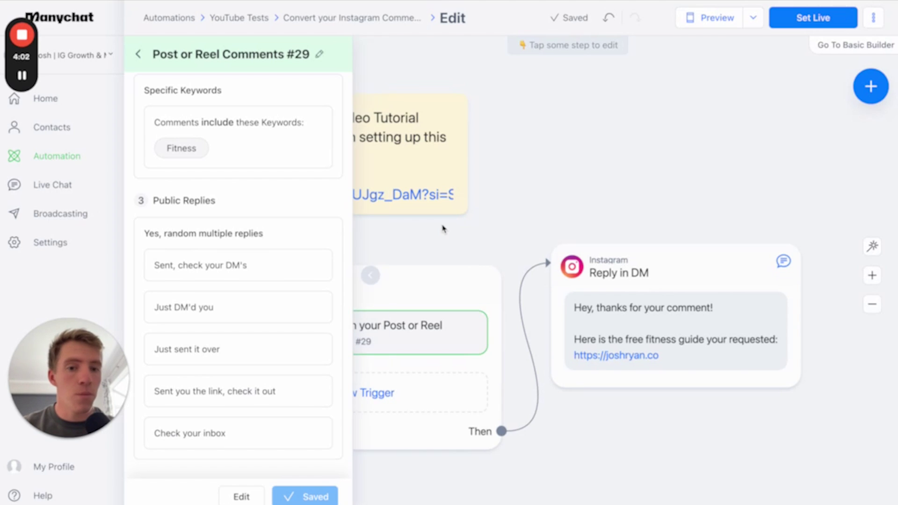
click(646, 354)
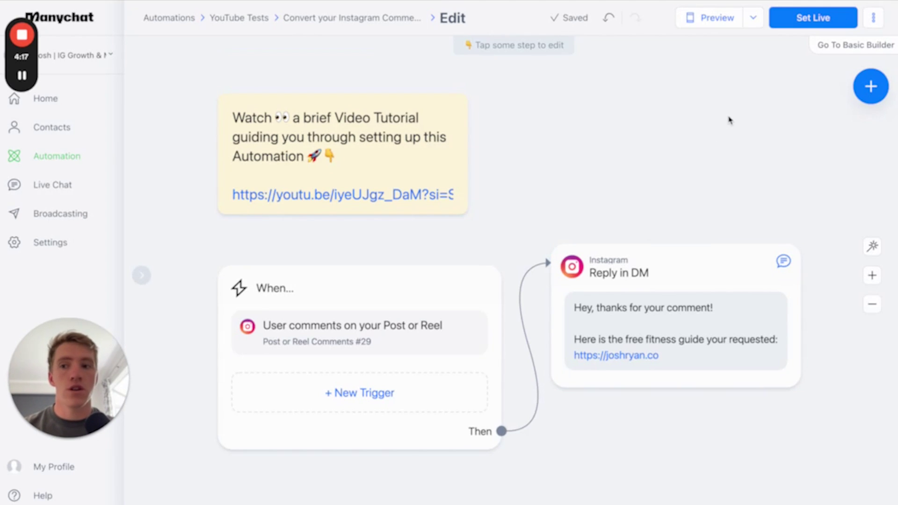
- Set the automation live and preview the reply as a phone DM
click(805, 17)
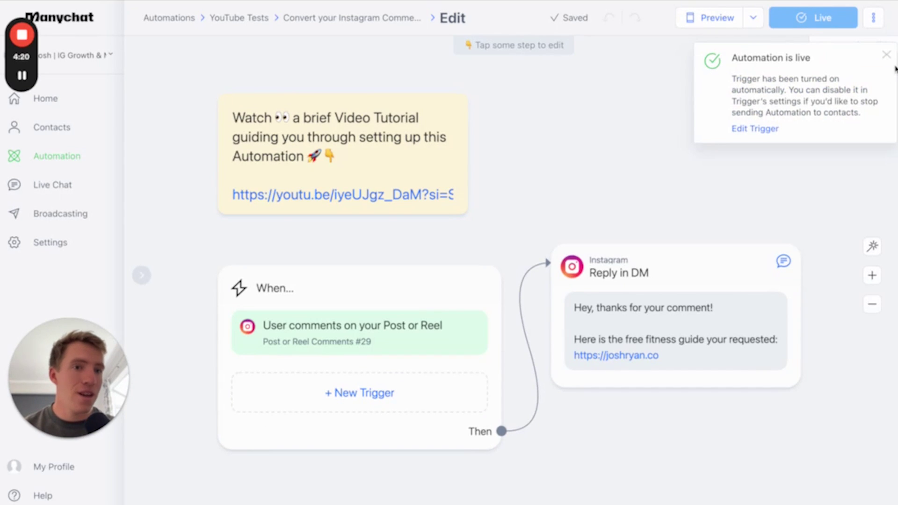
click(886, 55)
click(715, 19)
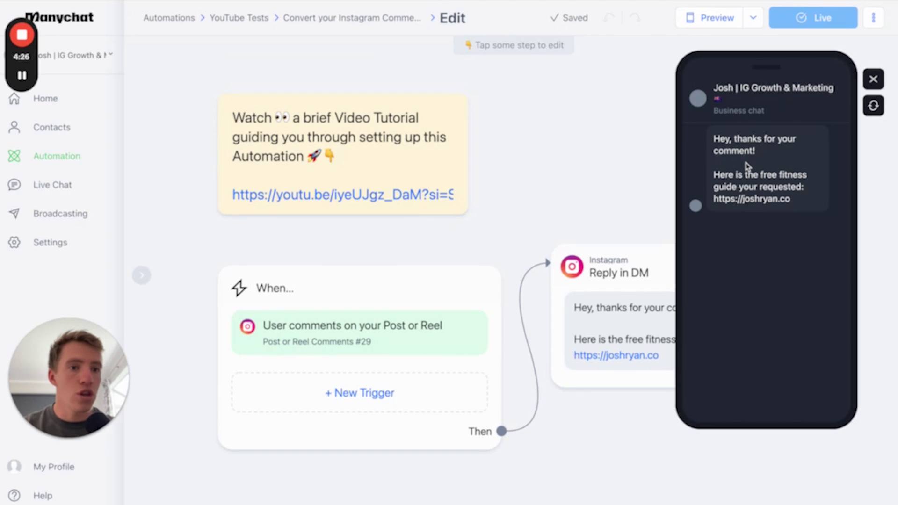
click(874, 78)
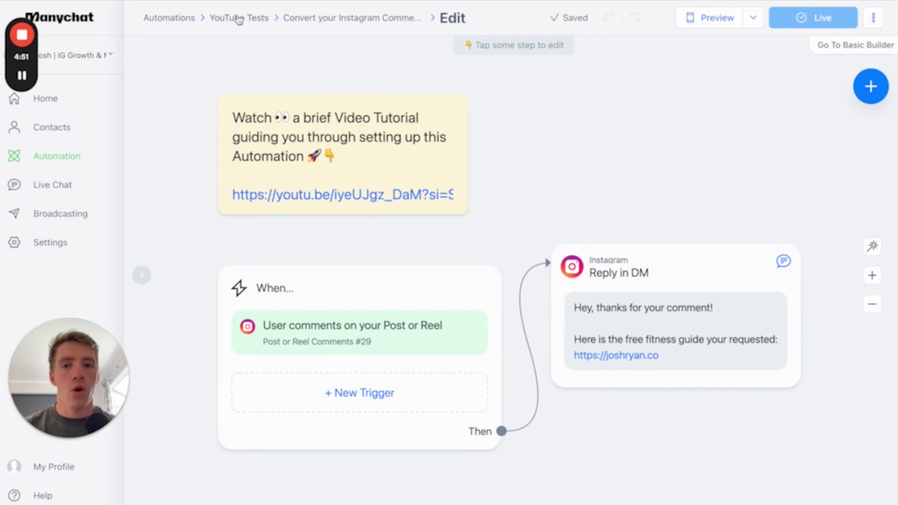
- Return to the YouTube Tests folder and start a new automation
click(255, 20)
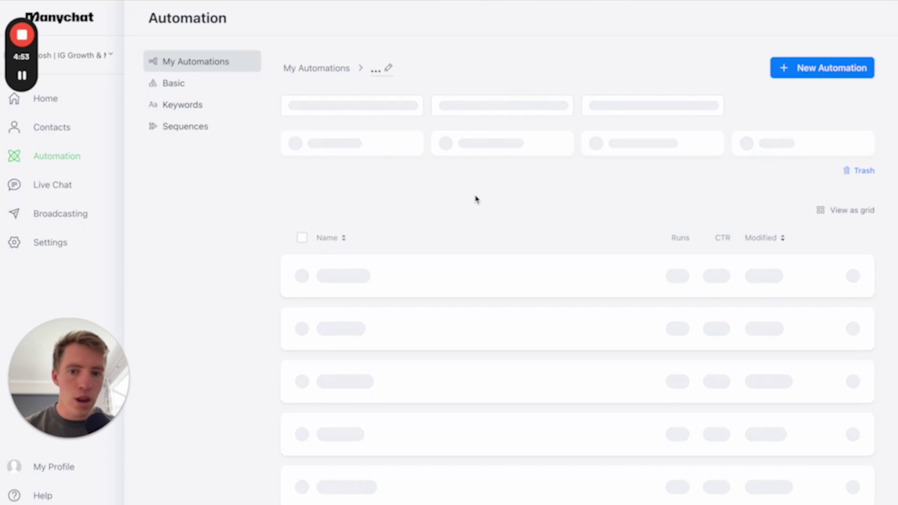
click(813, 73)
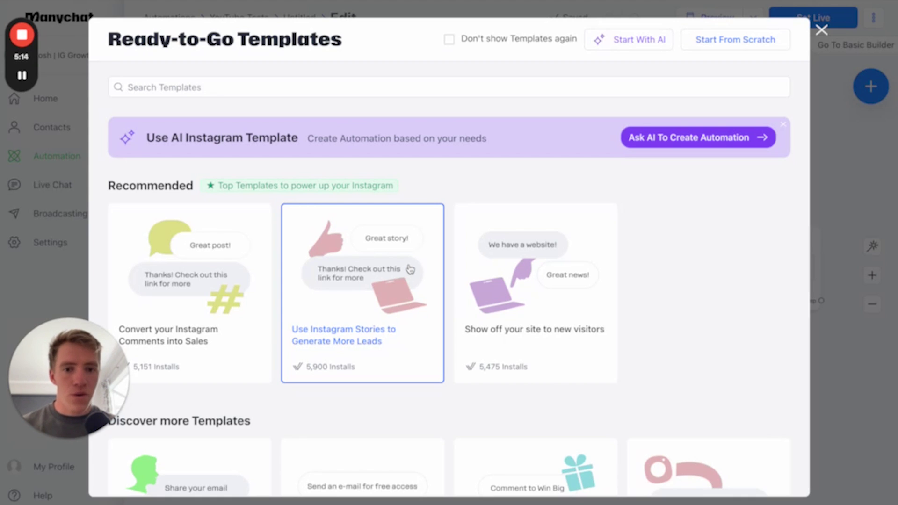
scroll(410, 269, down, 2)
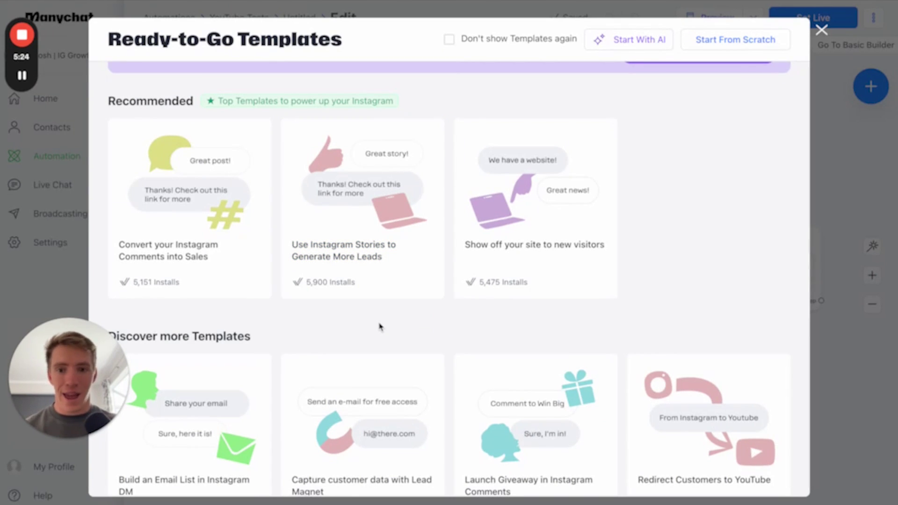
scroll(379, 326, down, 2)
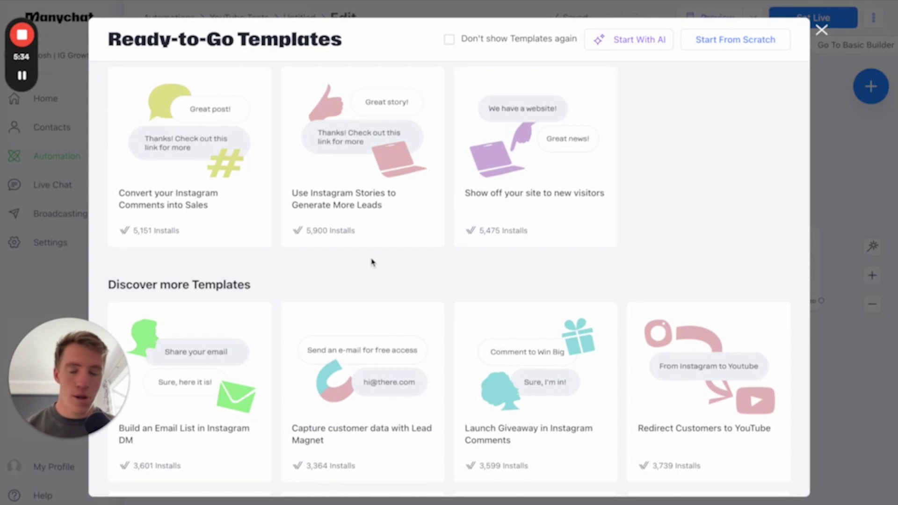
scroll(371, 263, down, 1)
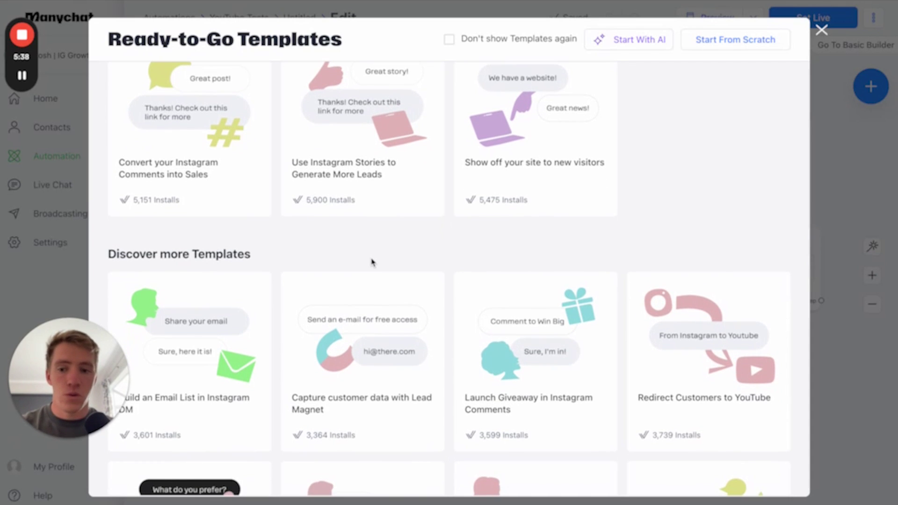
scroll(372, 262, down, 3)
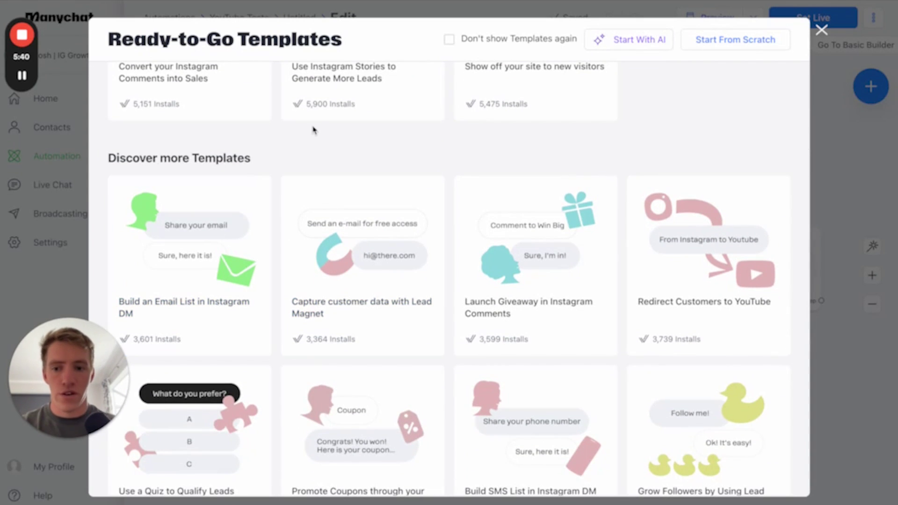
scroll(176, 246, down, 4)
scroll(175, 246, up, 2)
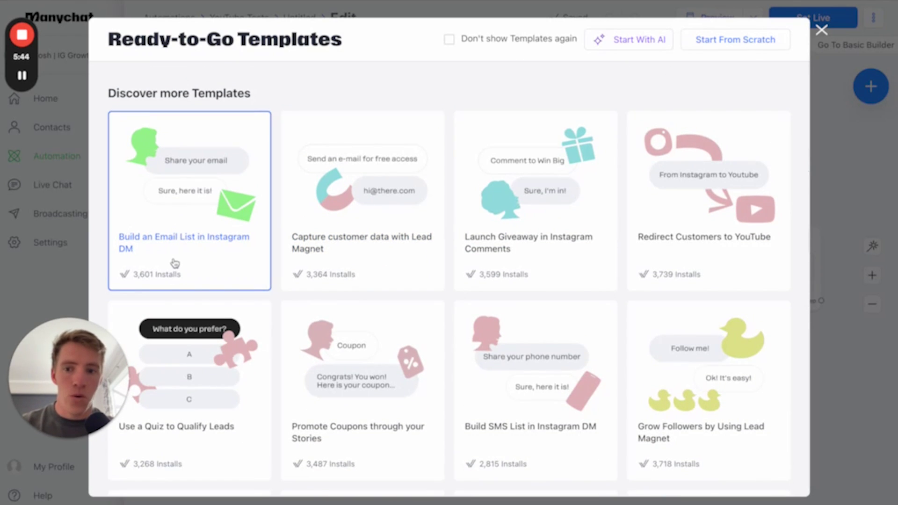
- Set up the flow from the 'Build an Email List in Instagram DM' template
click(175, 263)
click(374, 400)
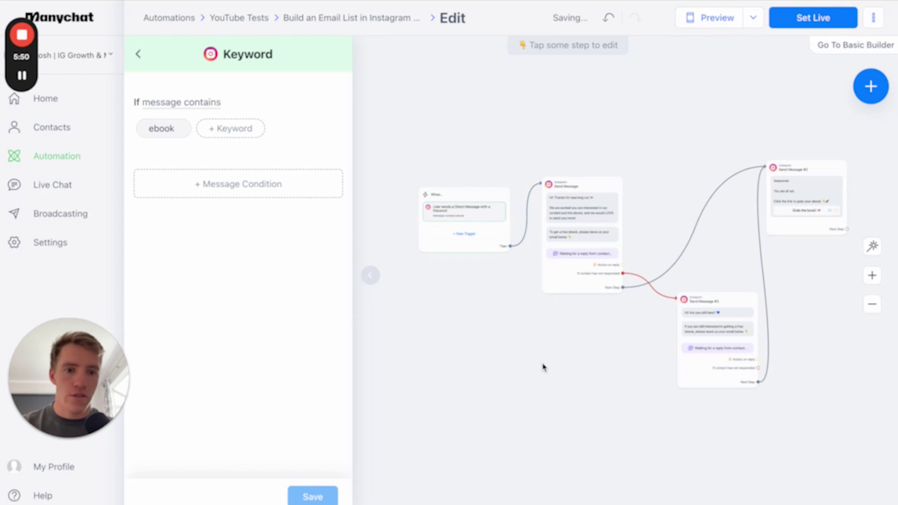
- Zoom and pan the flow, then close the 'ebook' keyword settings to see the whole flow
click(872, 275)
click(872, 303)
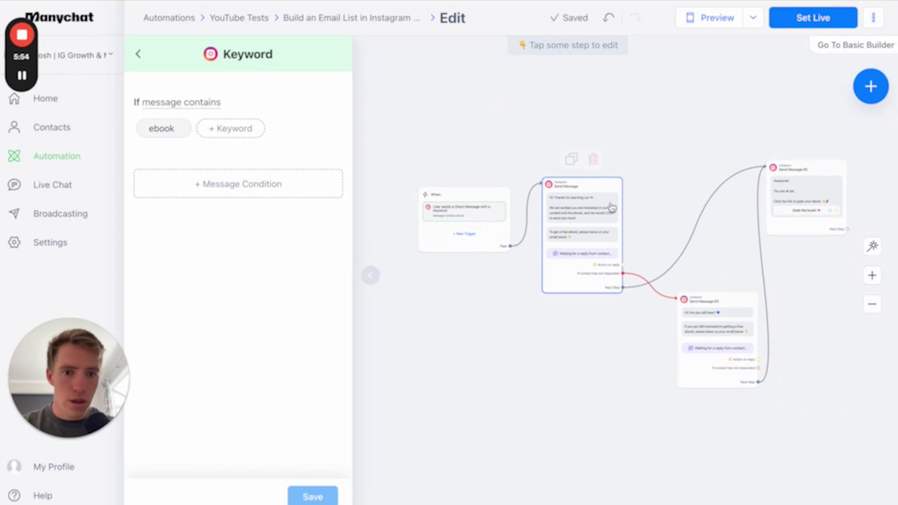
drag(657, 197, 633, 198)
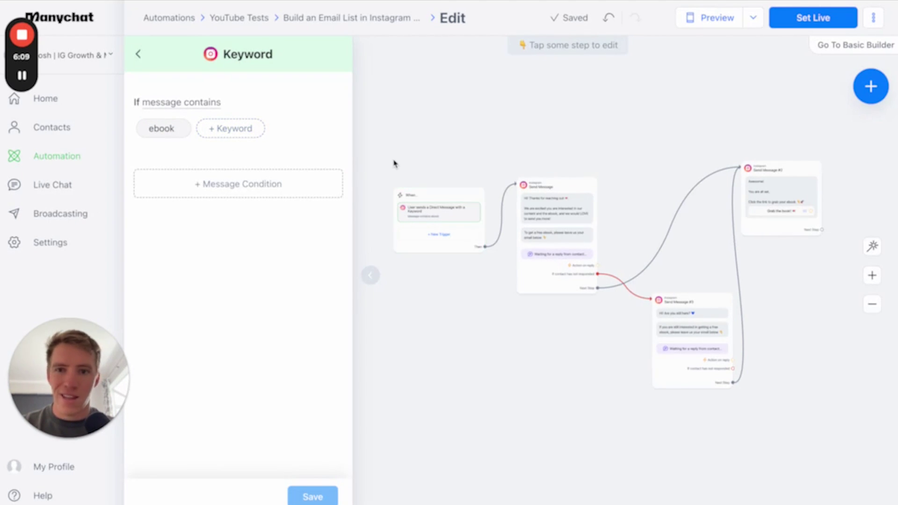
click(457, 156)
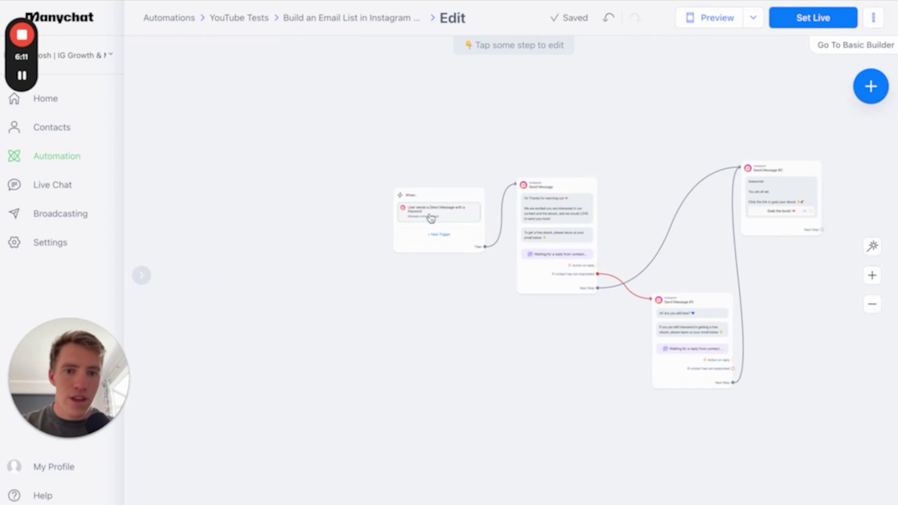
- Replace the first Send Message greeting with 'Hi! Thanks for showing interest in my fitness ebook'
click(541, 221)
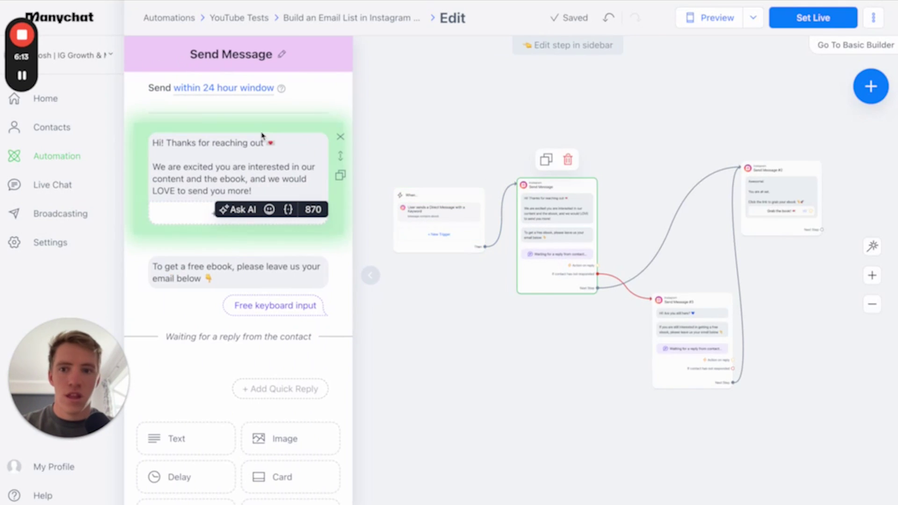
click(252, 138)
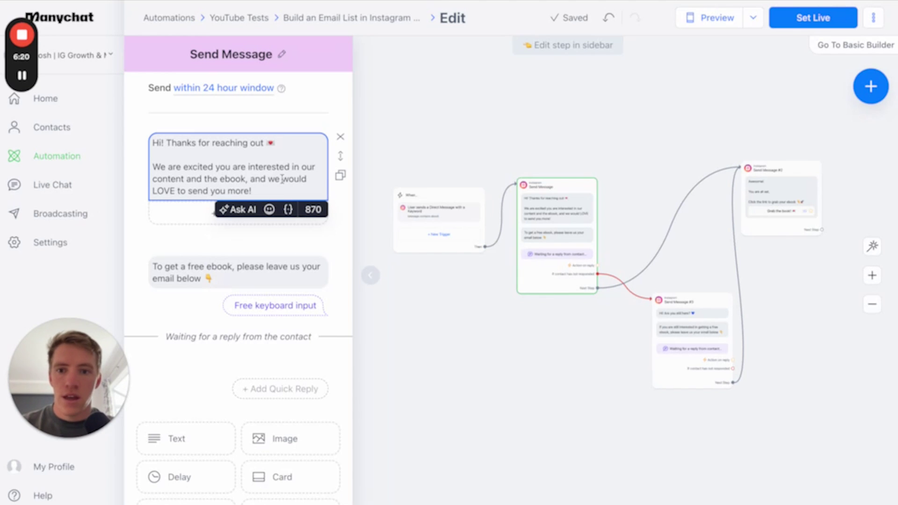
mouse_move(237, 167)
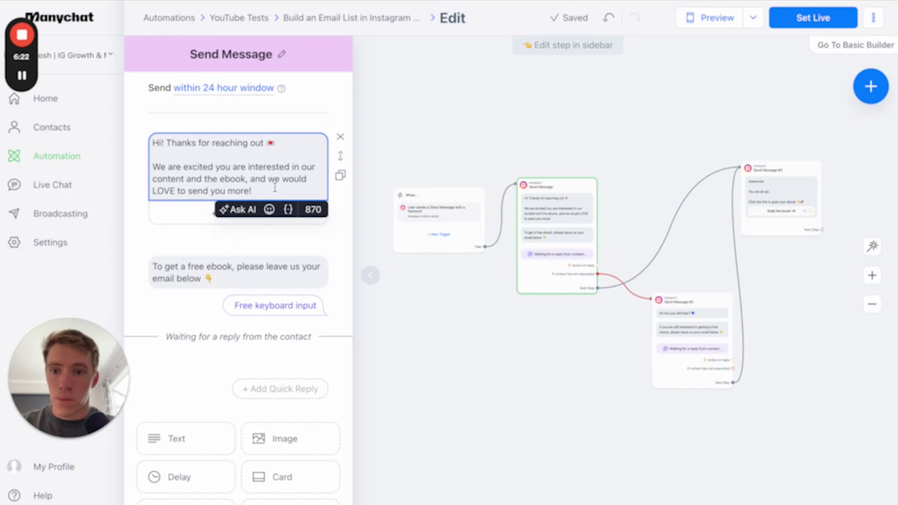
click(493, 131)
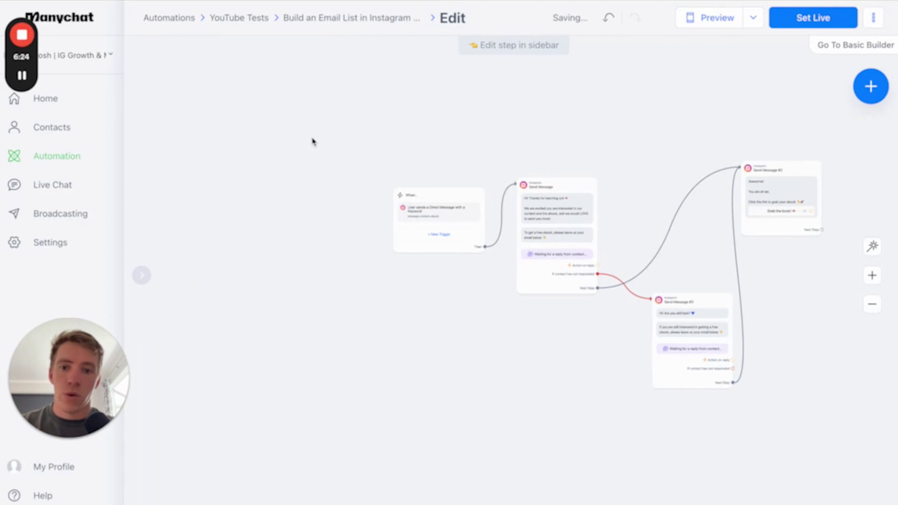
click(531, 211)
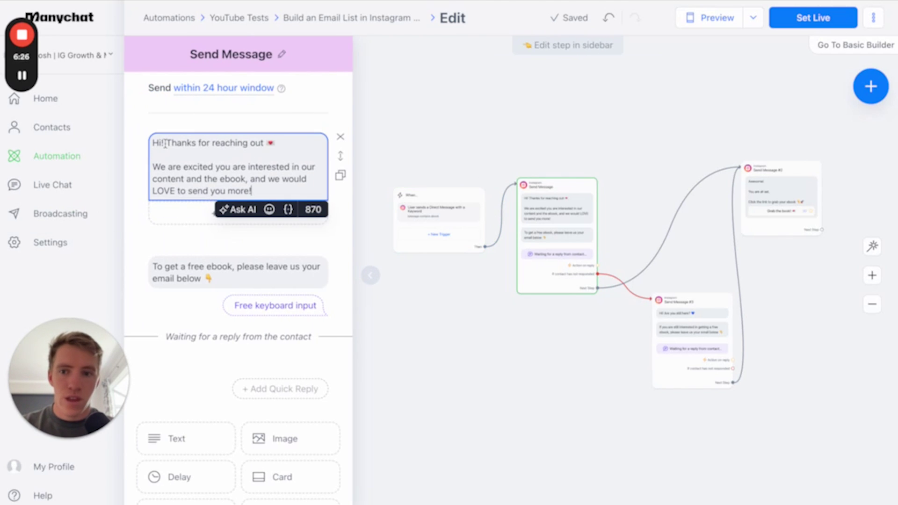
drag(260, 192, 149, 150)
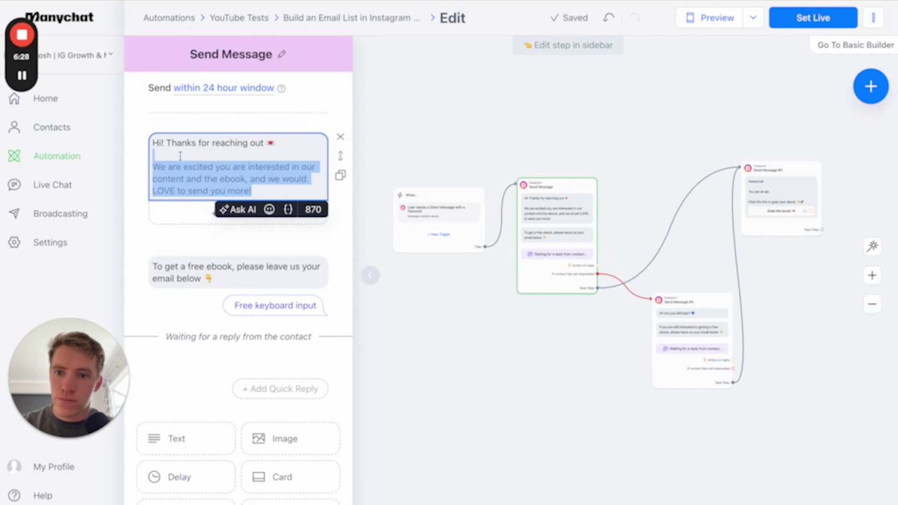
click(253, 152)
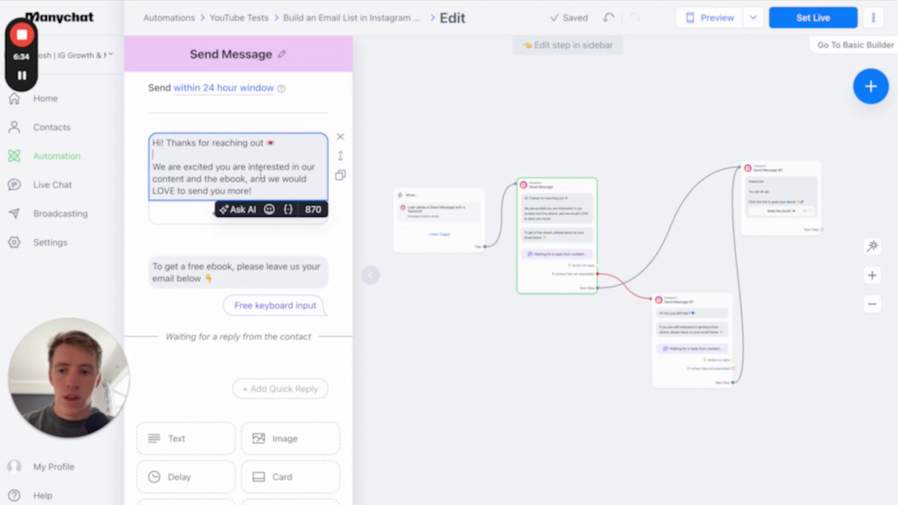
drag(260, 188, 157, 147)
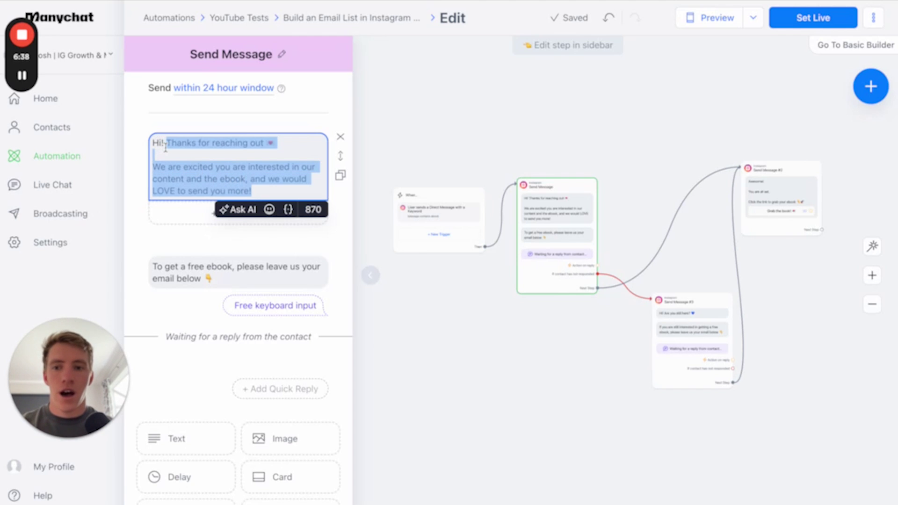
text(i! h)
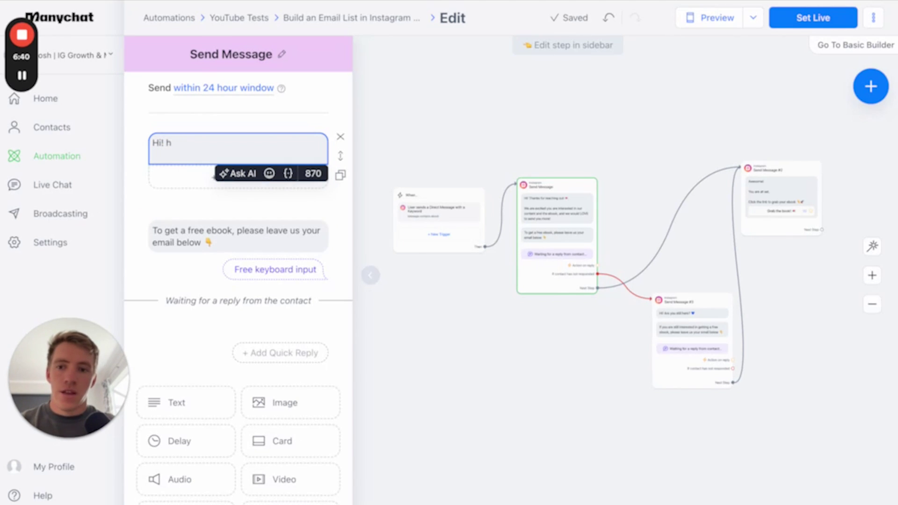
text(anksor showing interest in my f)
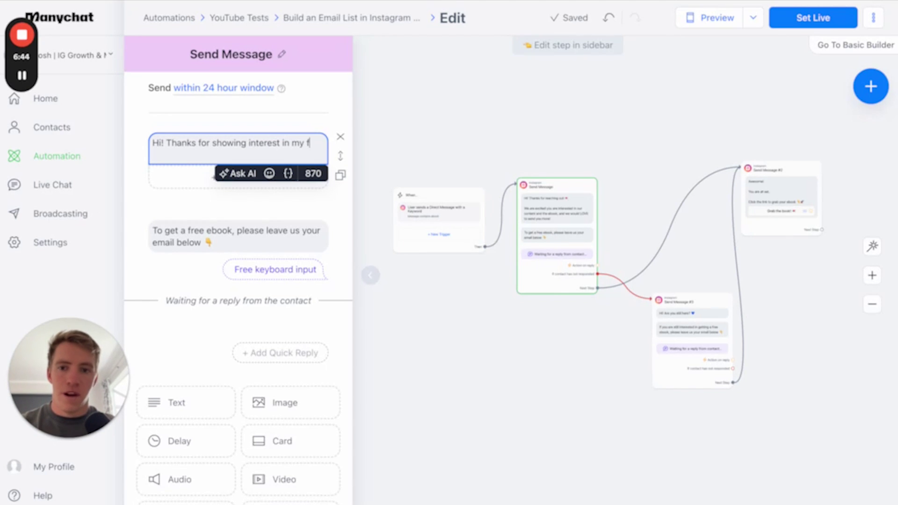
text(tness ebook)
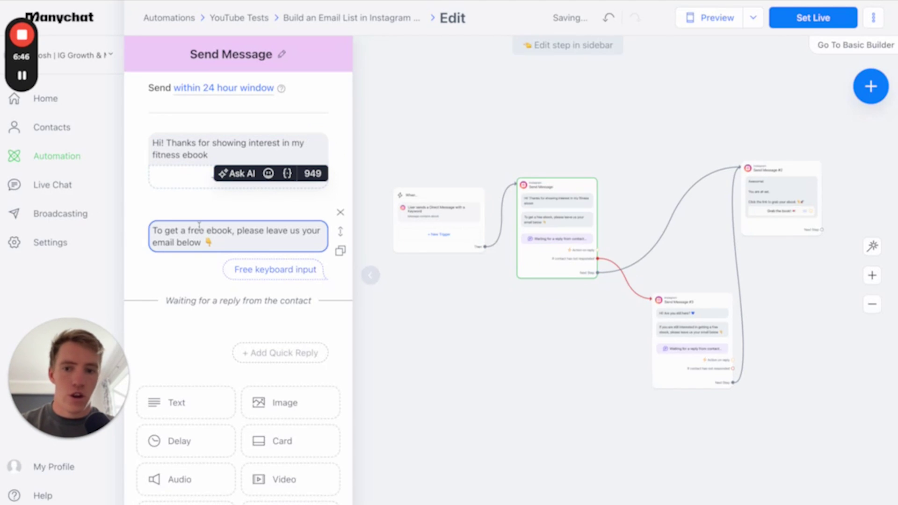
- Reword the second text block to ask contacts to send their email so the ebook can be emailed
click(209, 200)
click(209, 228)
click(228, 242)
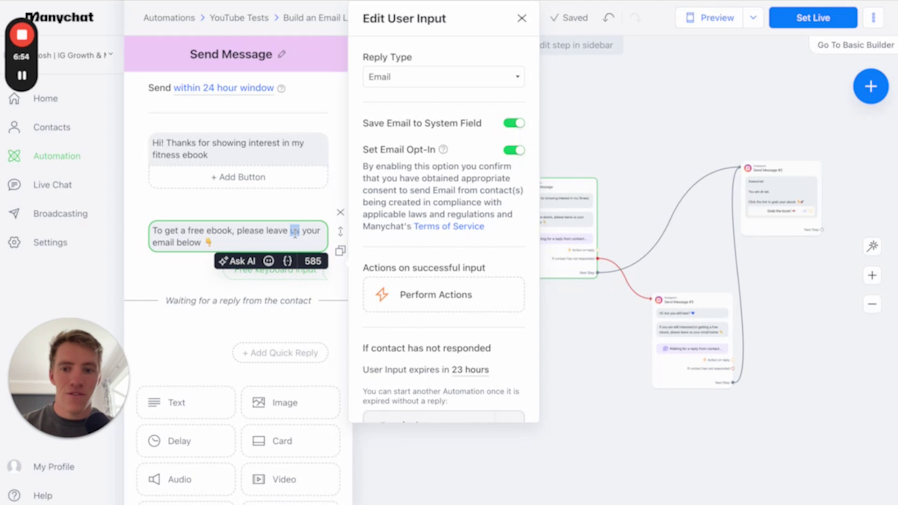
key(BackSpace)
key(BackSpace)
key(BackSpace)
text(send m)
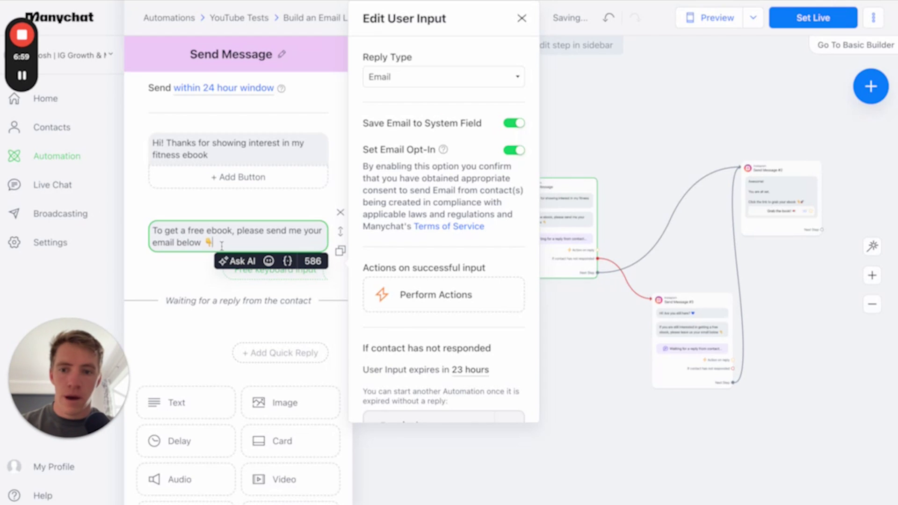
key(BackSpace)
key(BackSpace)
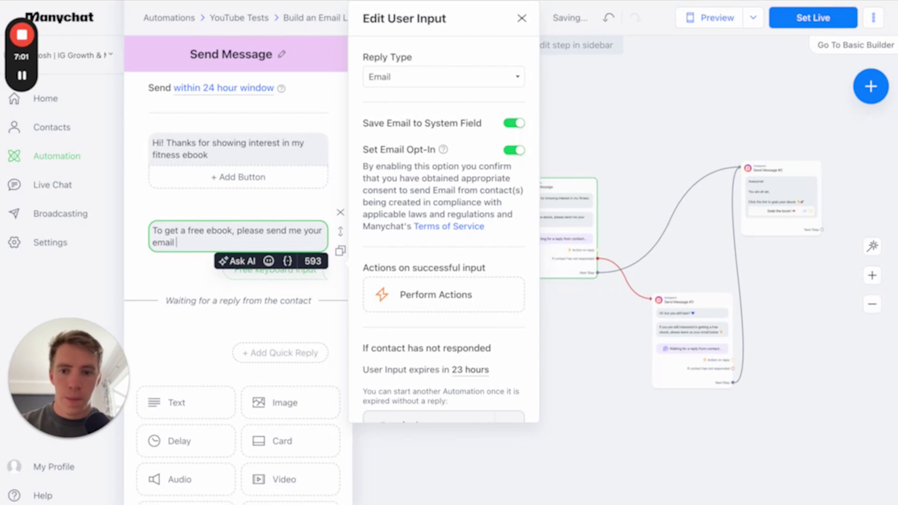
text(I can email it to you)
click(159, 289)
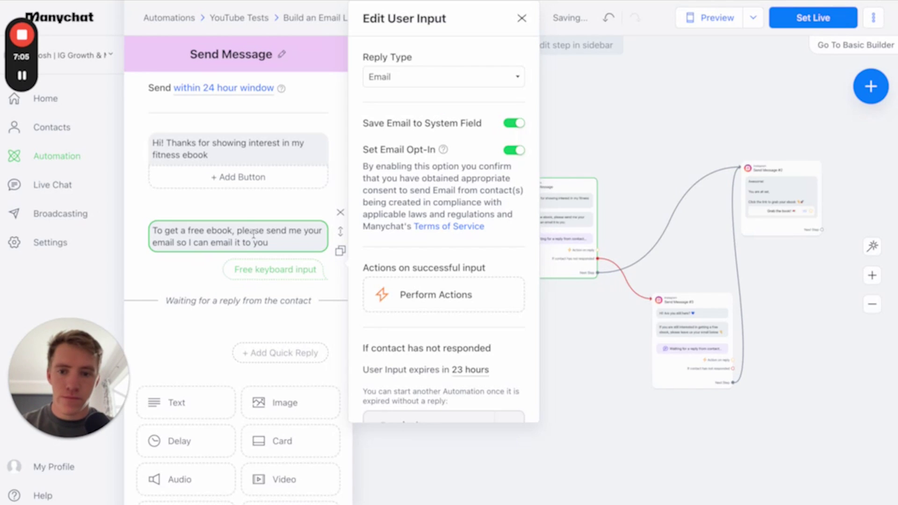
click(611, 346)
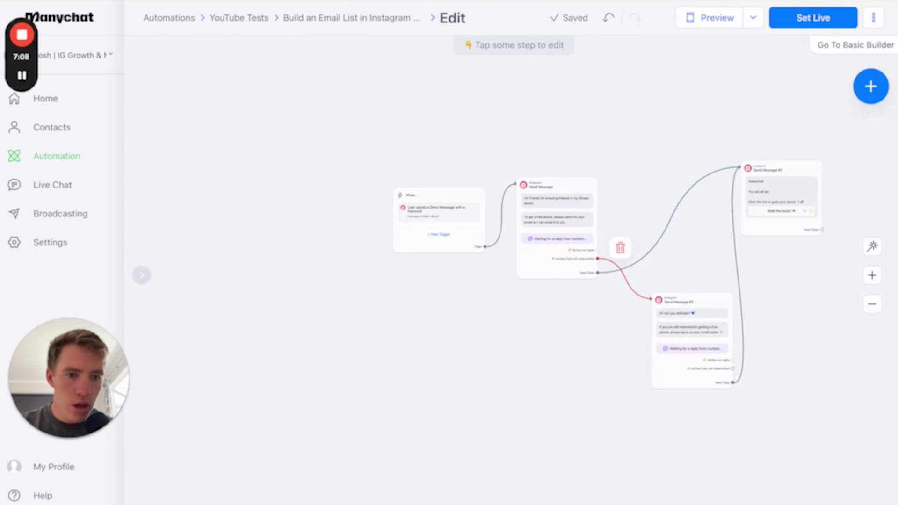
- Create an Actions step on the first Send Message's reply branch
click(872, 275)
mouse_move(725, 195)
mouse_down()
mouse_move(561, 235)
mouse_move(461, 189)
mouse_move(477, 190)
mouse_up()
click(417, 222)
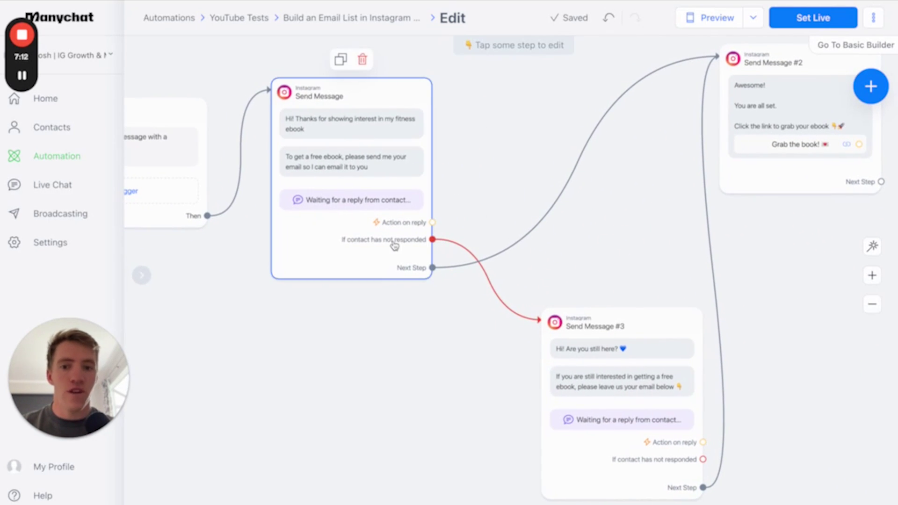
drag(432, 222, 492, 135)
click(523, 131)
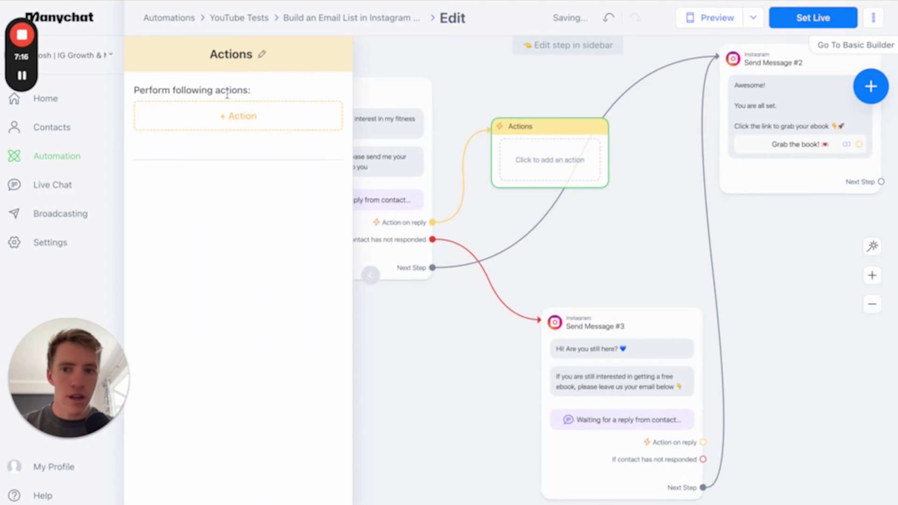
- Choose ConvertKit's Add Contact to Form as the action to perform
click(242, 116)
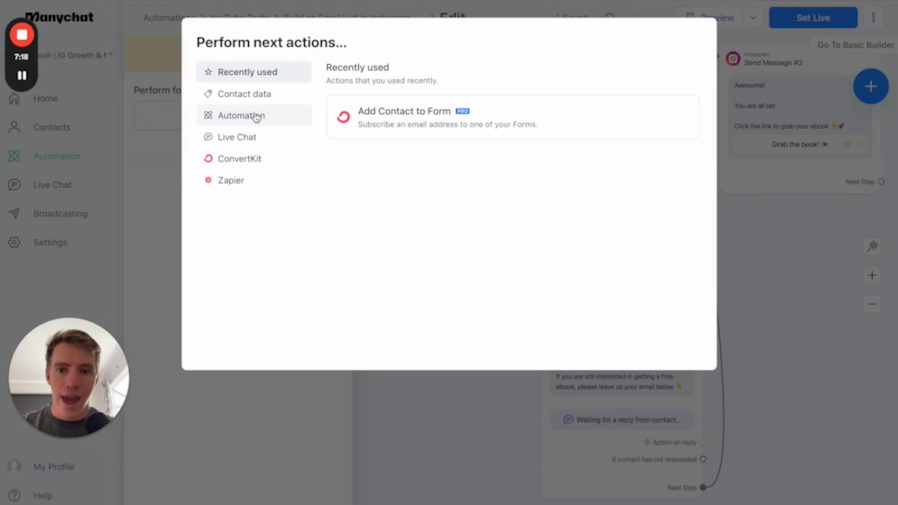
click(267, 158)
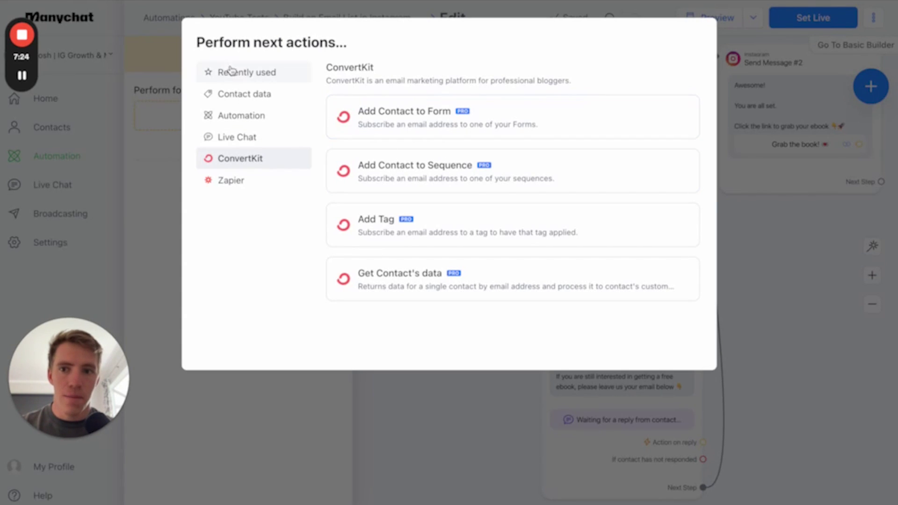
click(850, 254)
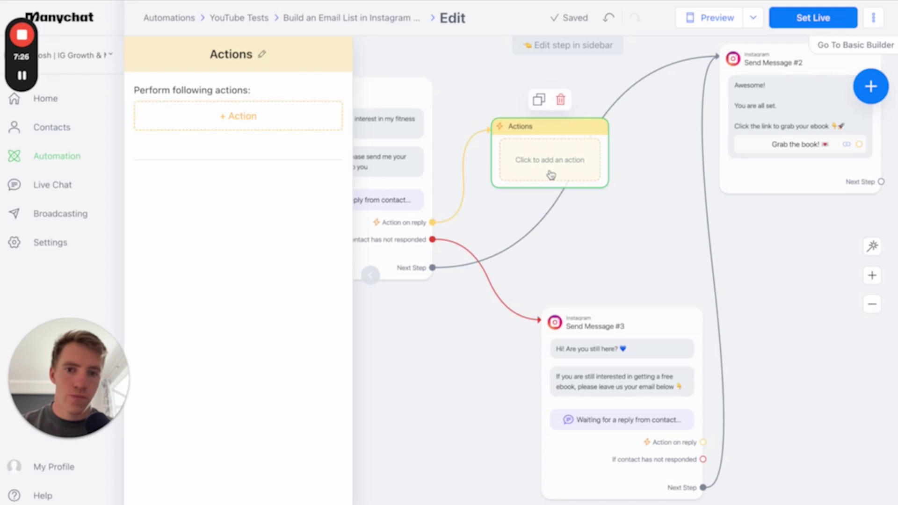
click(246, 116)
click(473, 118)
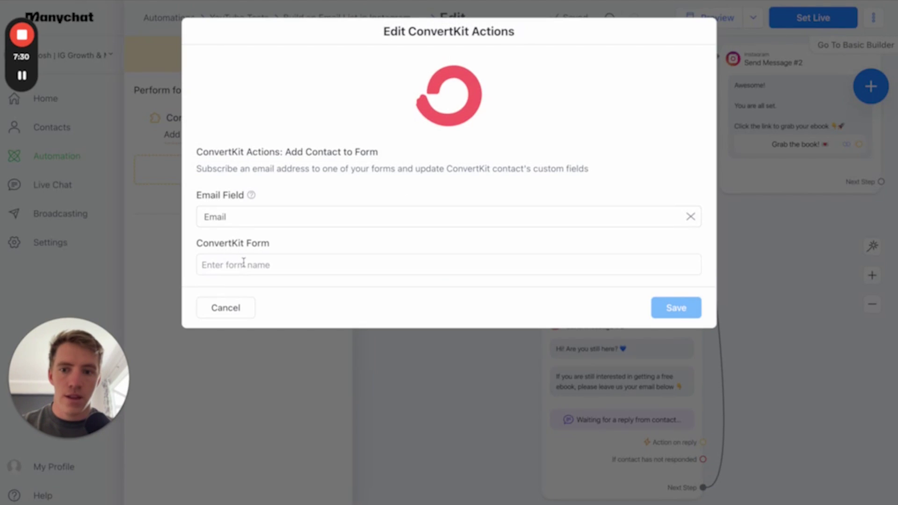
- Select the Subscribe to Content catalyst form, map First Name, save, and move the step up-left
click(238, 264)
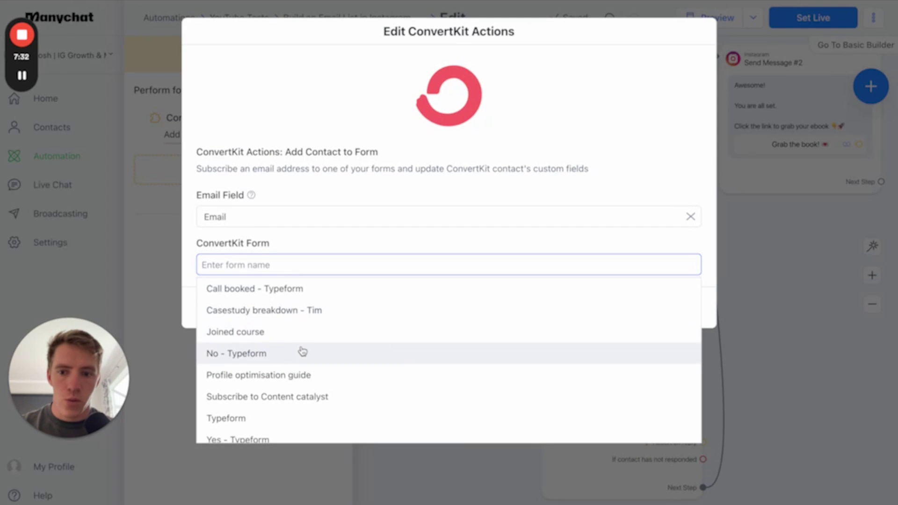
scroll(300, 350, down, 1)
scroll(300, 351, up, 1)
click(334, 190)
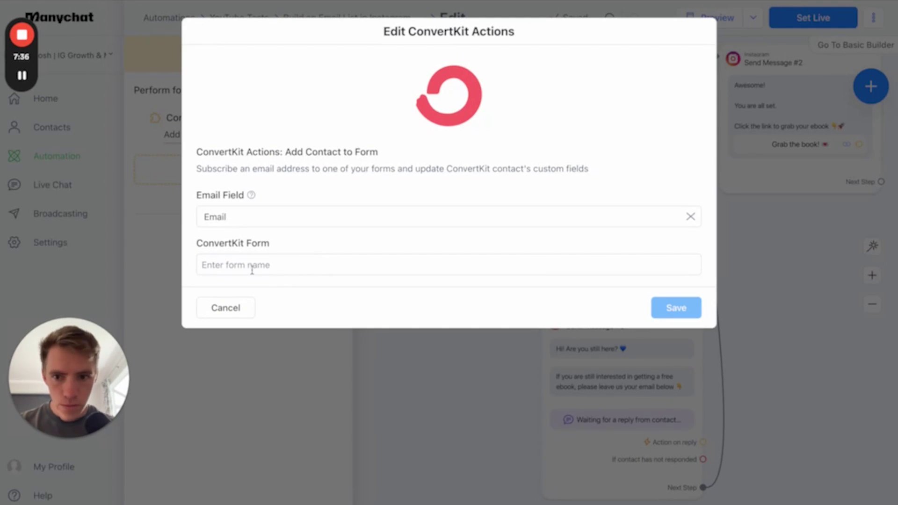
click(277, 267)
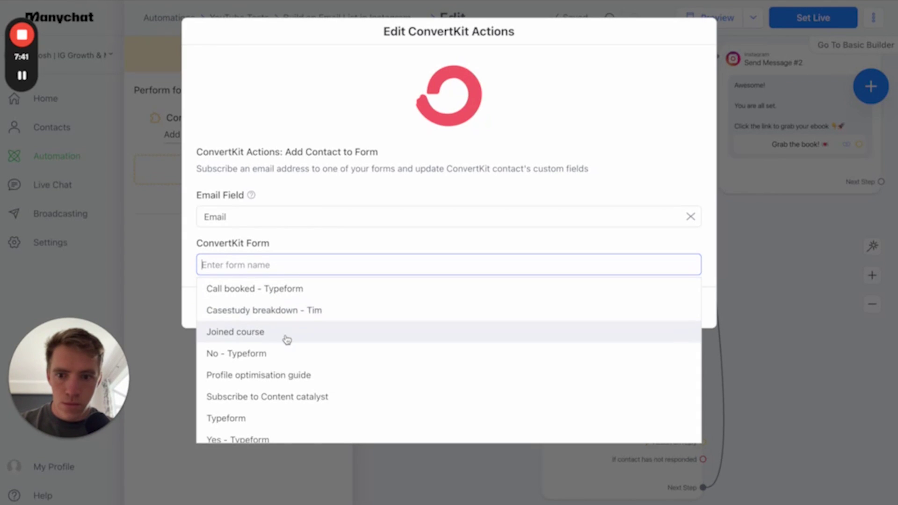
scroll(295, 311, down, 1)
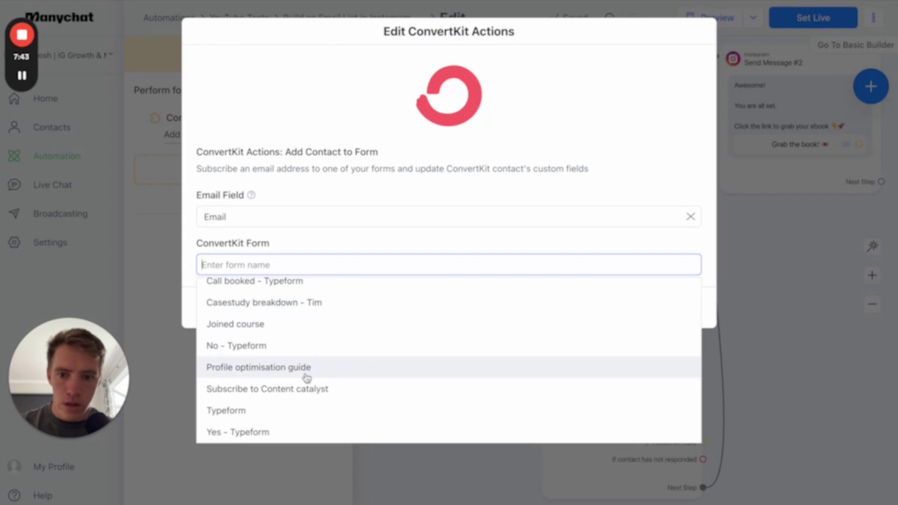
click(306, 393)
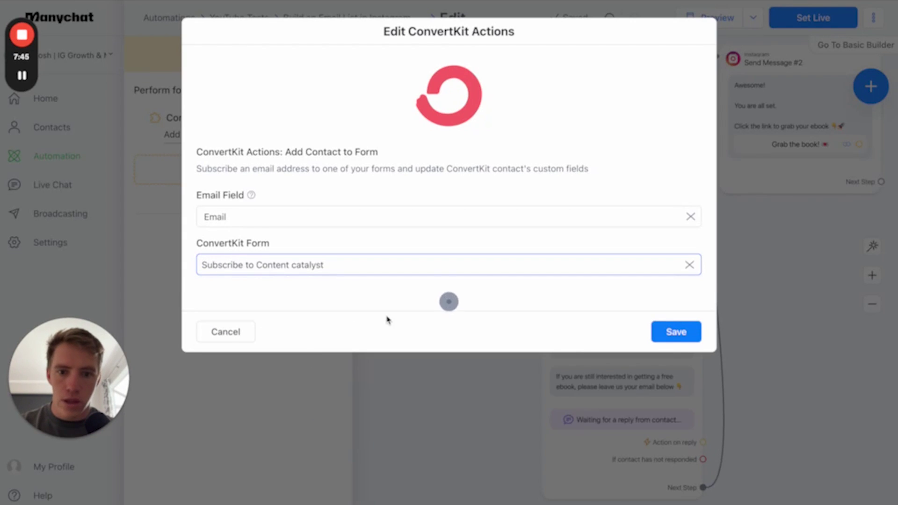
click(317, 316)
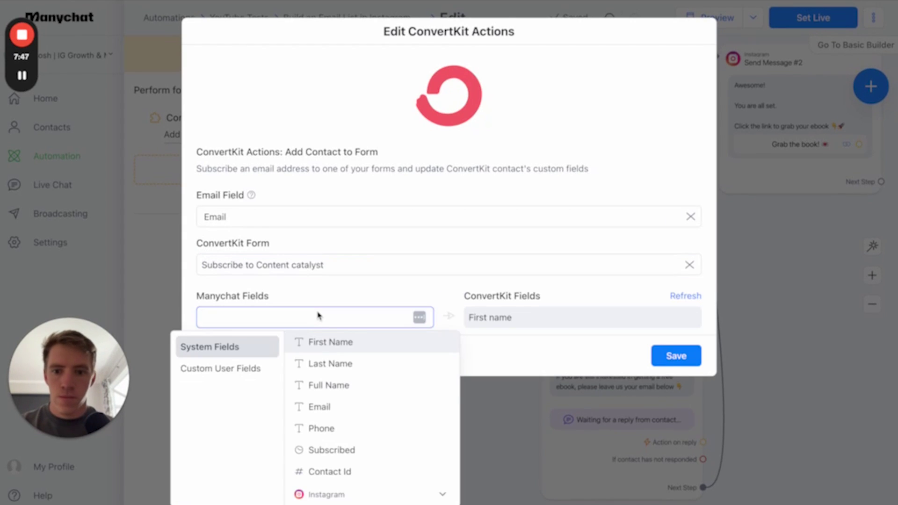
click(358, 343)
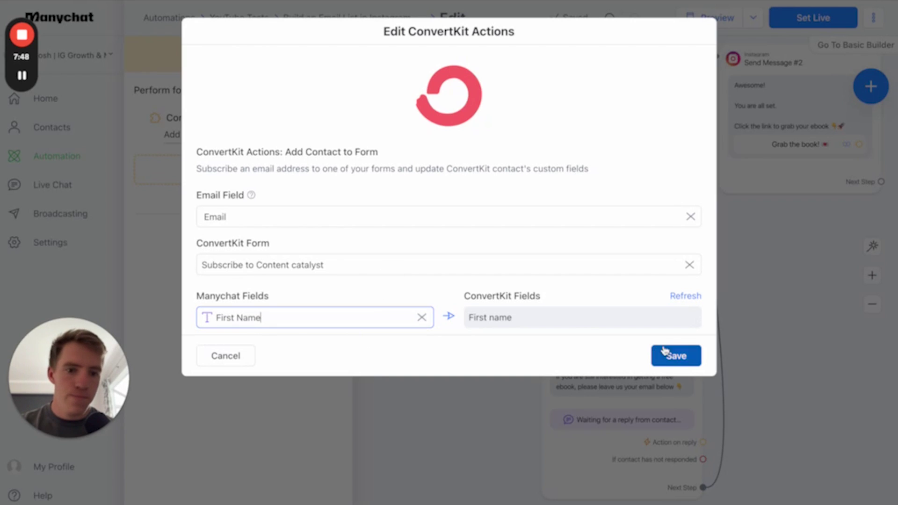
click(680, 357)
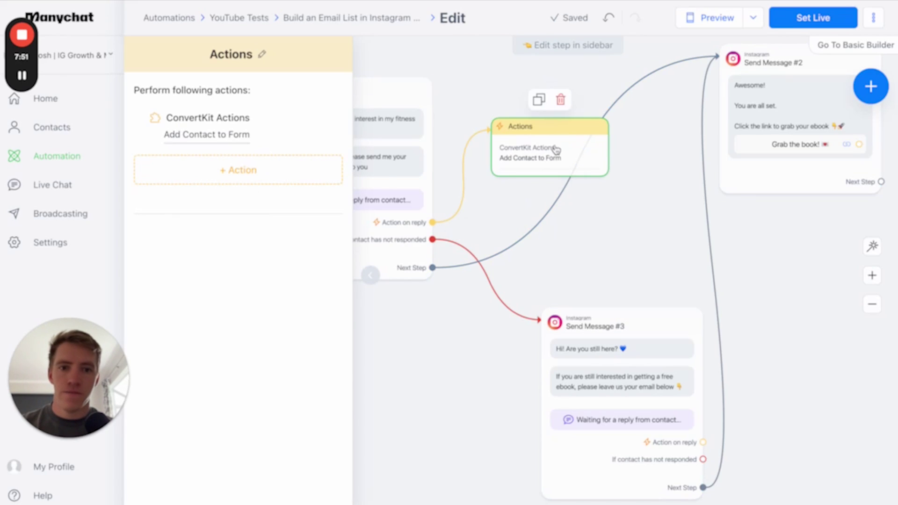
mouse_move(550, 146)
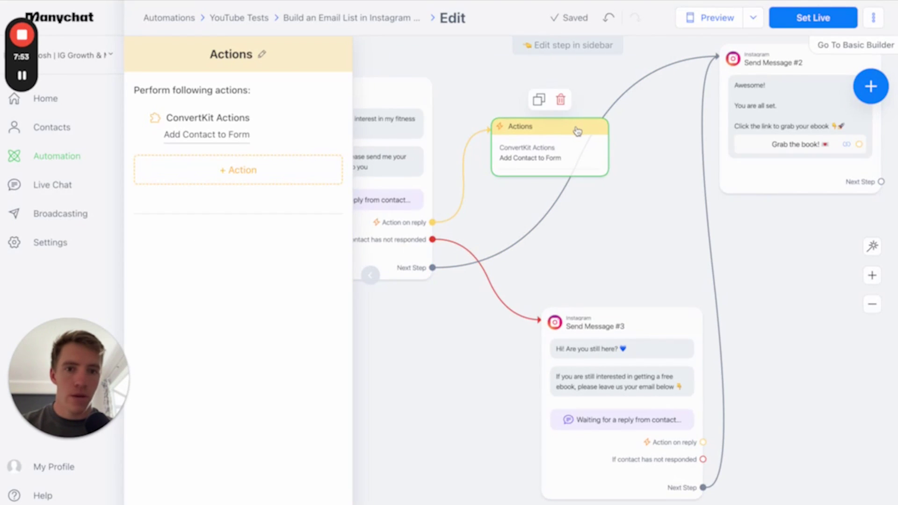
drag(576, 132, 558, 91)
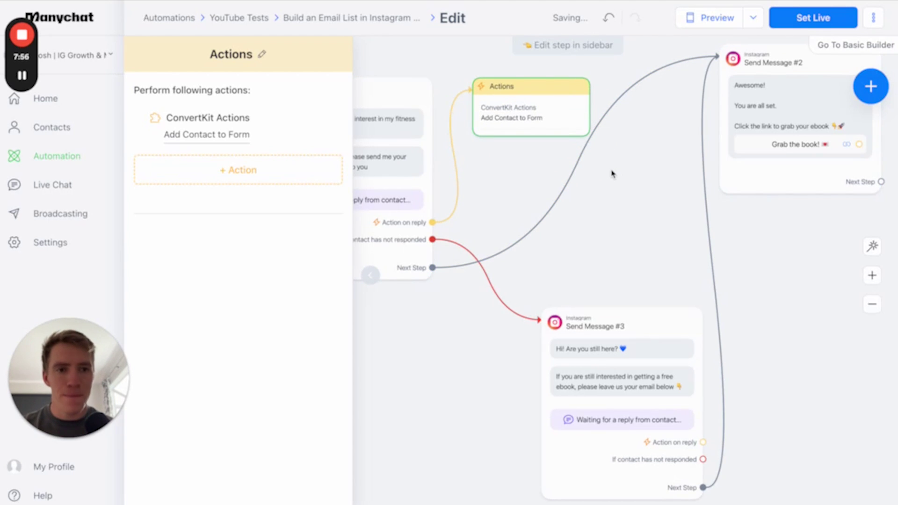
- Replace Send Message #3's first text with 'Just bumping this in case you missed it'
click(618, 213)
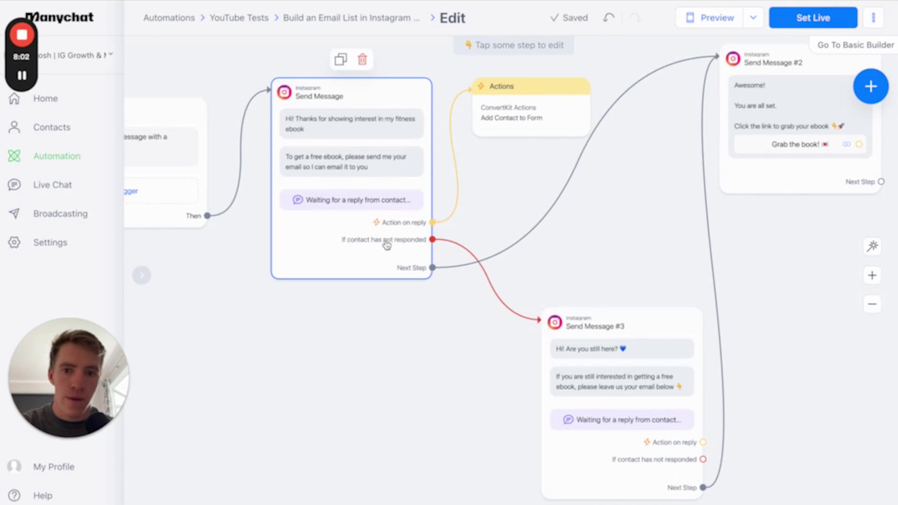
mouse_move(621, 394)
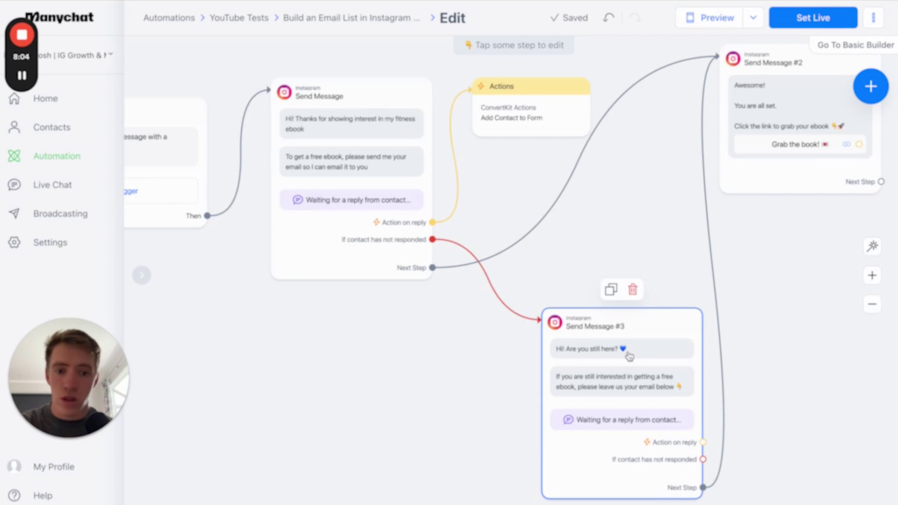
click(620, 365)
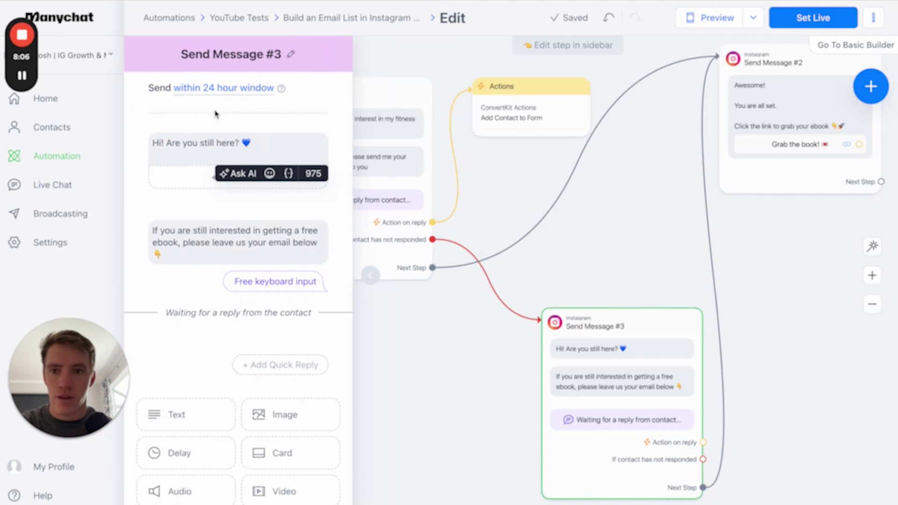
click(169, 143)
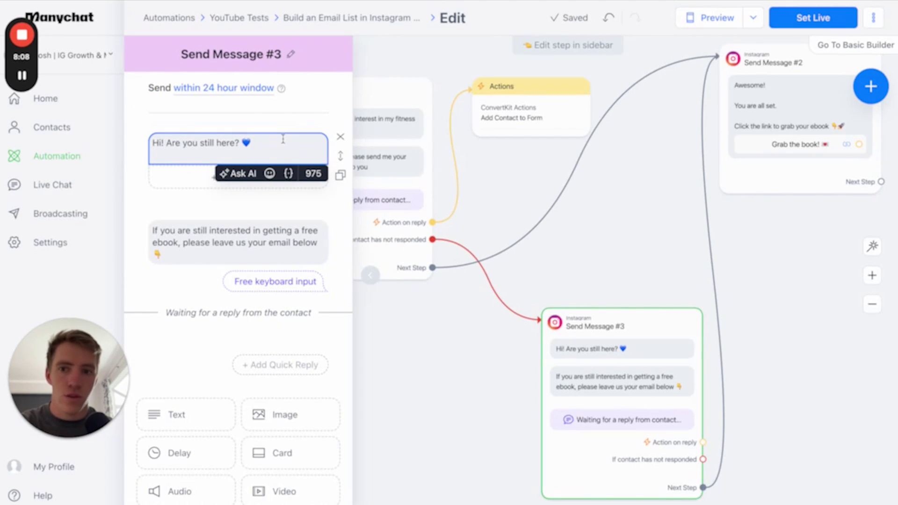
key(ctrl+a)
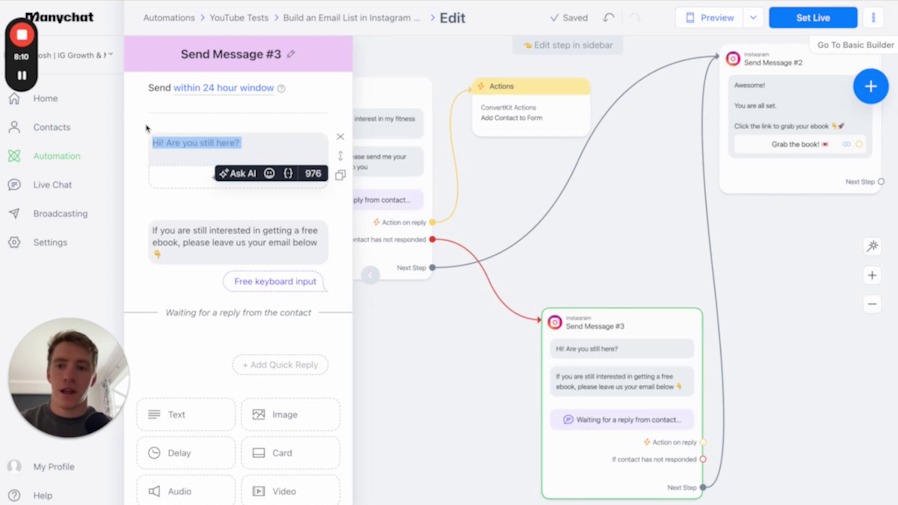
text(H)
key(BackSpace)
text(Just bumping this in c)
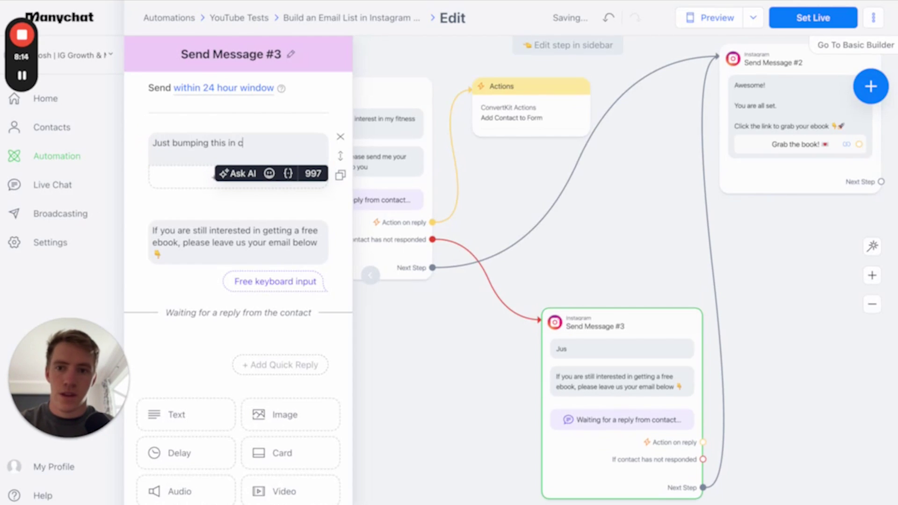
text(ase you missed it)
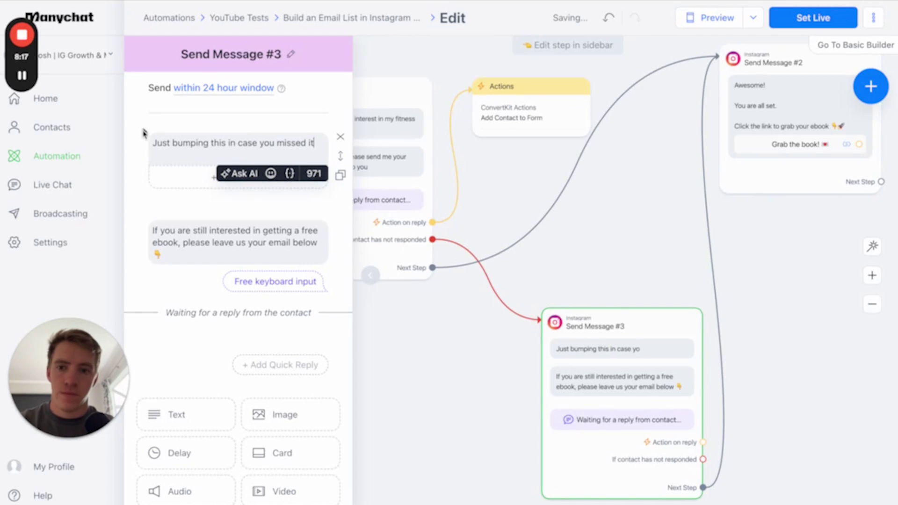
- Reword the second follow-up text to ask for the best email to send it to
click(183, 246)
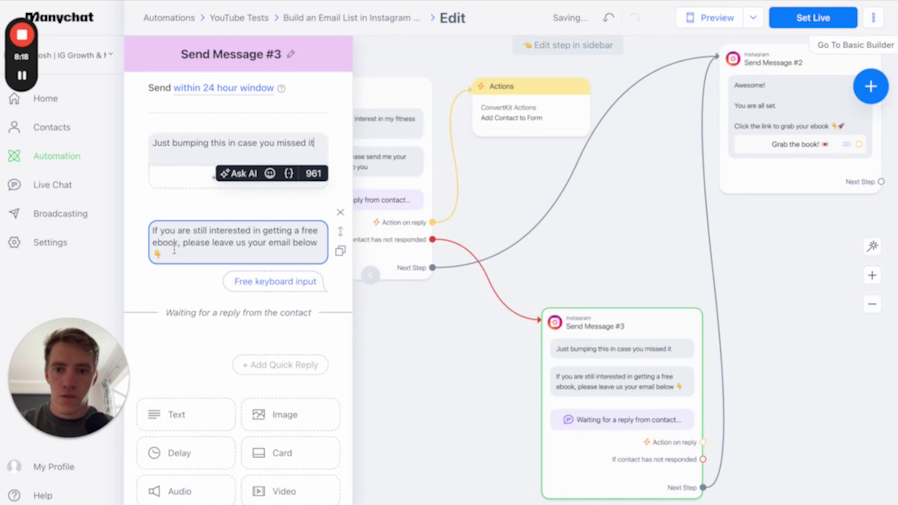
drag(175, 250, 327, 252)
click(182, 243)
key(Delete)
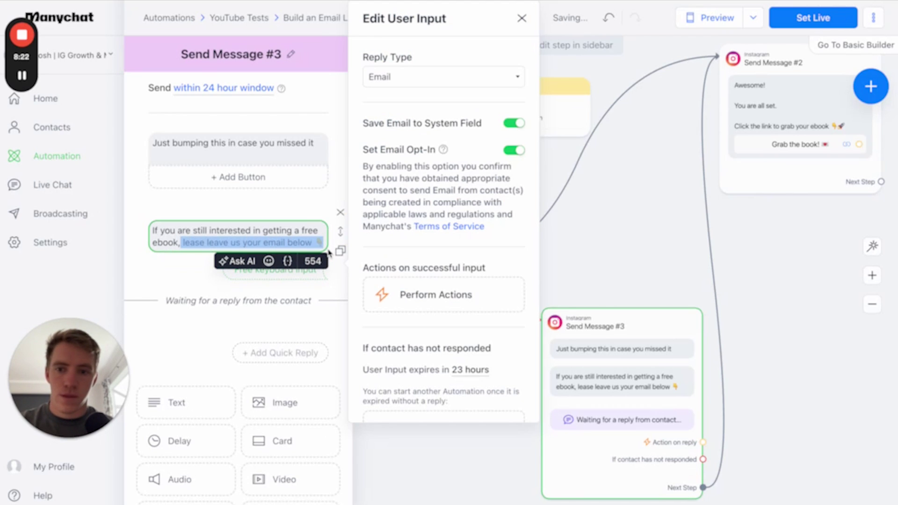
key(BackSpace)
text(le)
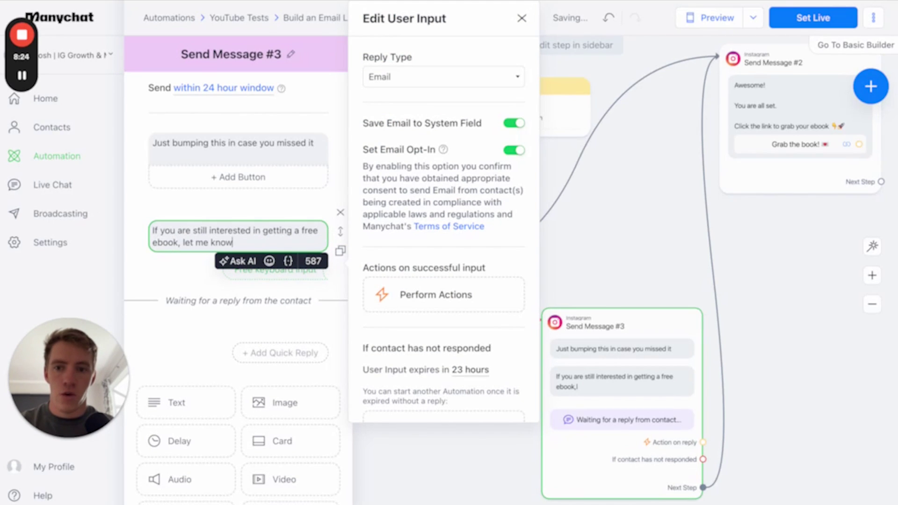
text(mail to s)
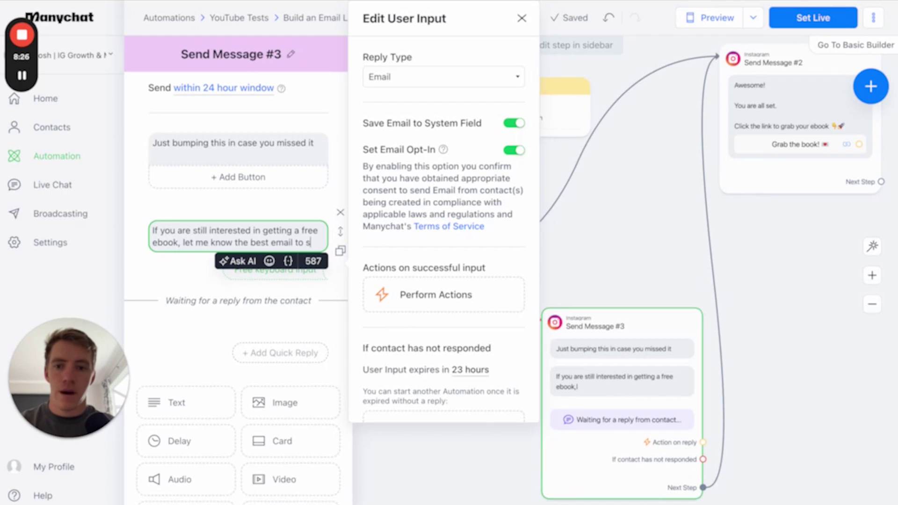
text(end it to)
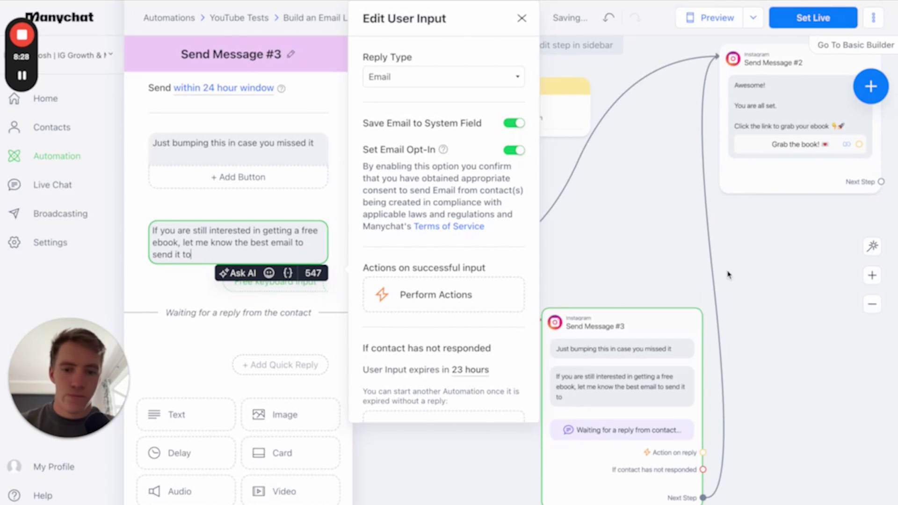
click(639, 243)
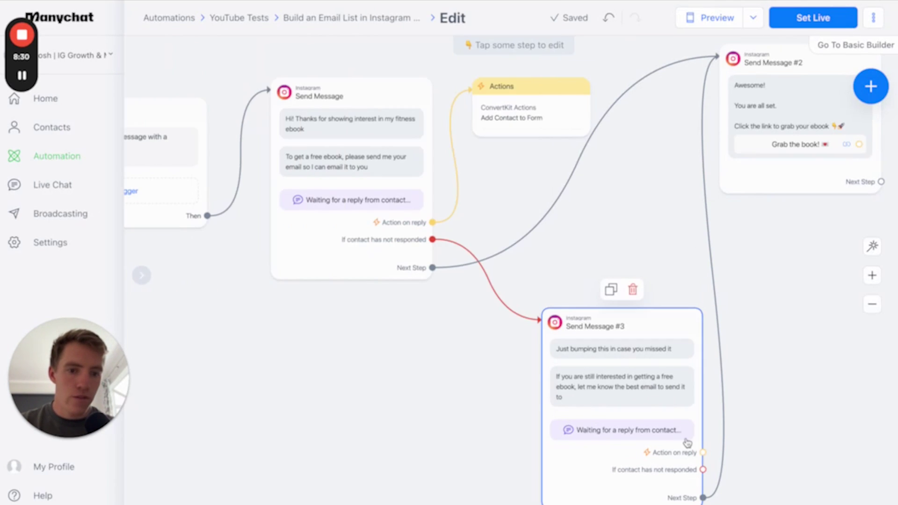
- Create Actions #1 on Send Message #3's reply branch with ConvertKit Add Contact to Form
drag(703, 452, 748, 304)
click(777, 301)
click(274, 114)
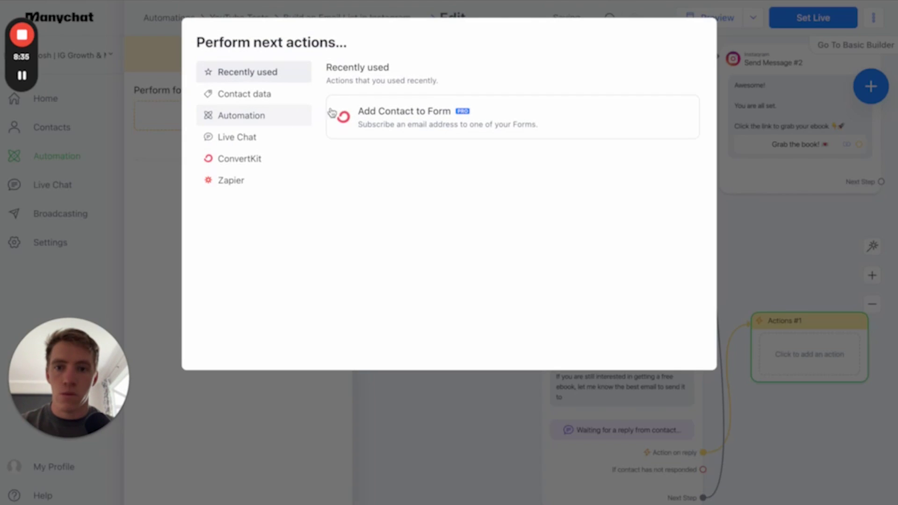
click(384, 119)
- Select the Subscribe to Content catalyst form, map First Name, and save the action
click(267, 265)
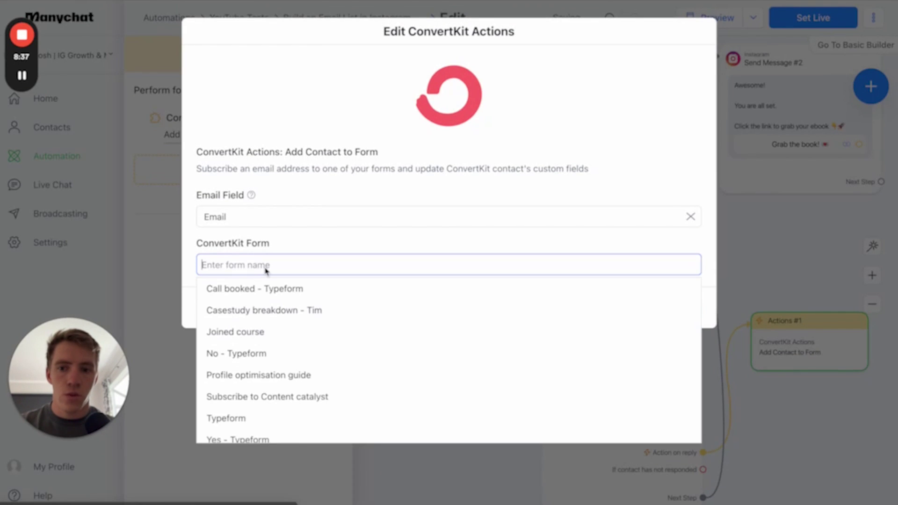
click(294, 394)
click(279, 321)
click(331, 343)
click(676, 356)
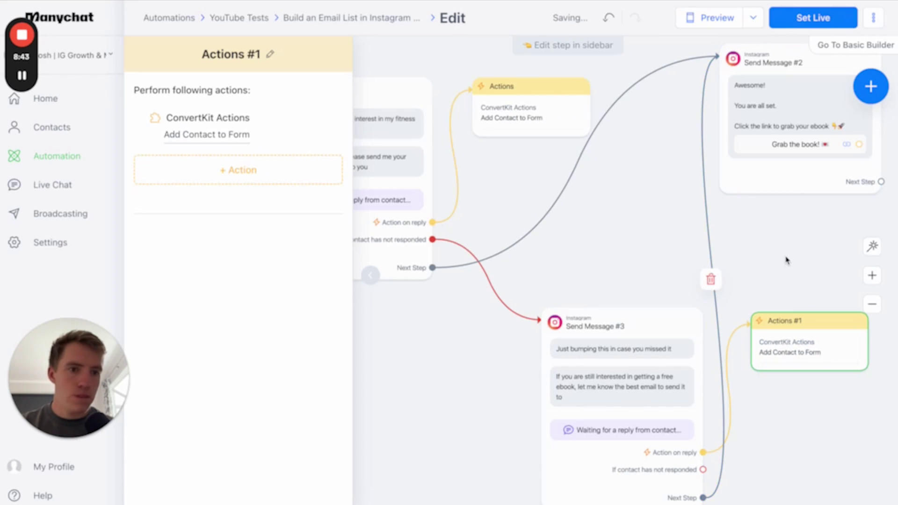
click(786, 132)
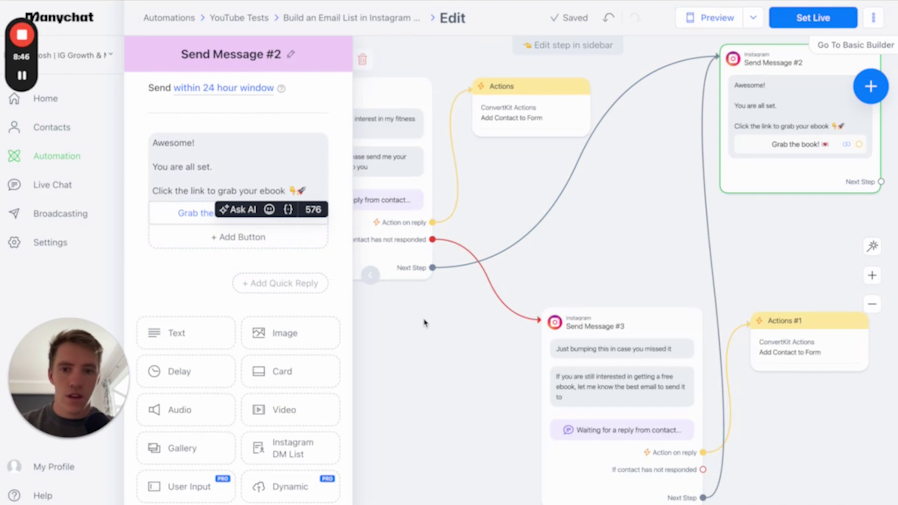
- Replace Send Message #2's link line with text asking contacts to confirm they got the ebook
click(368, 185)
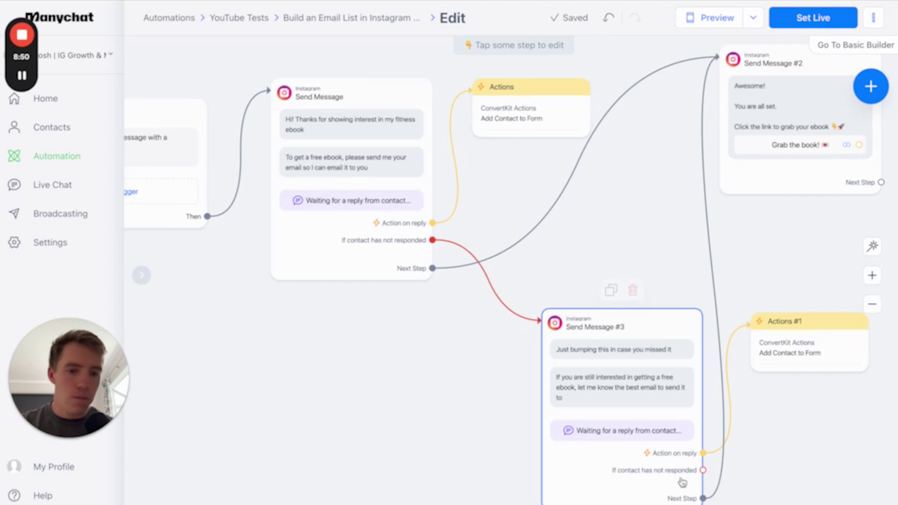
click(789, 108)
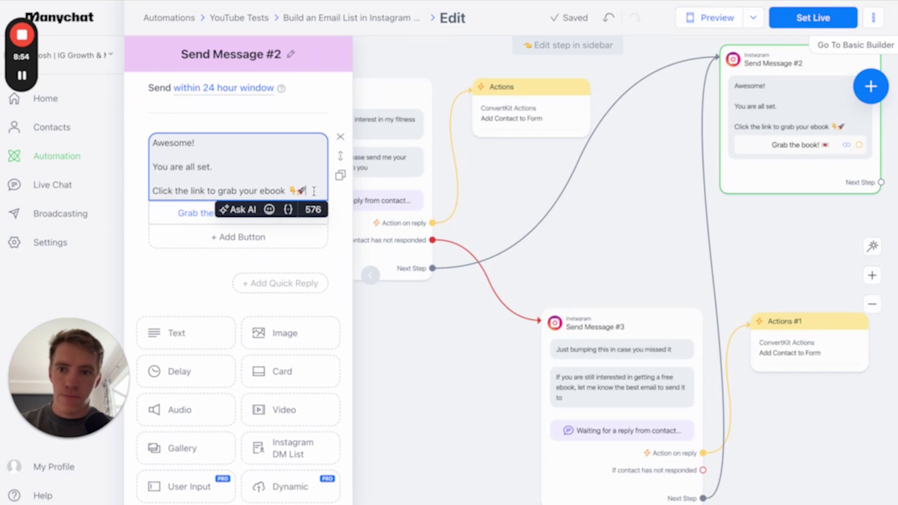
drag(307, 189, 160, 191)
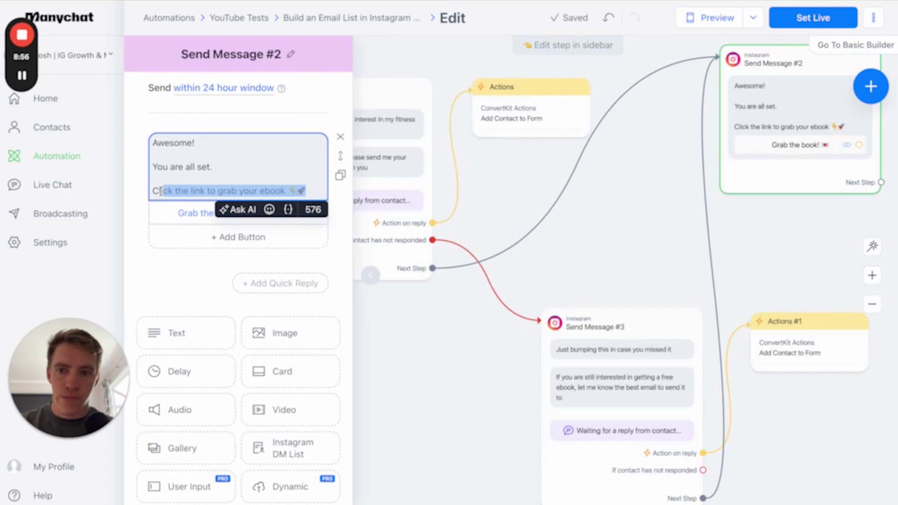
click(189, 252)
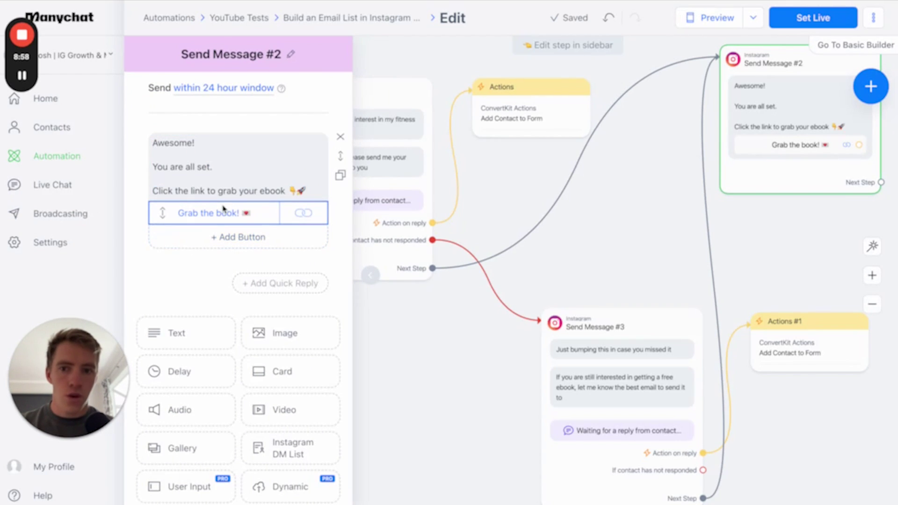
triple_click(317, 190)
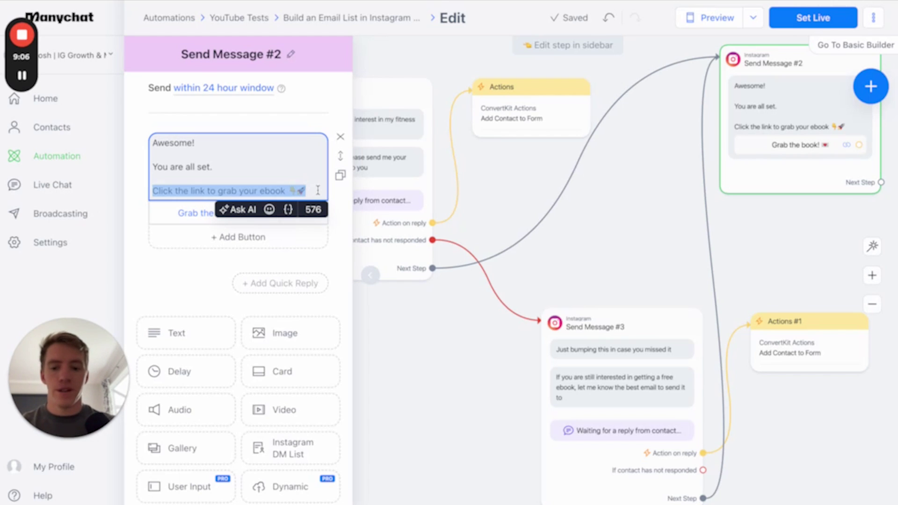
text(he)
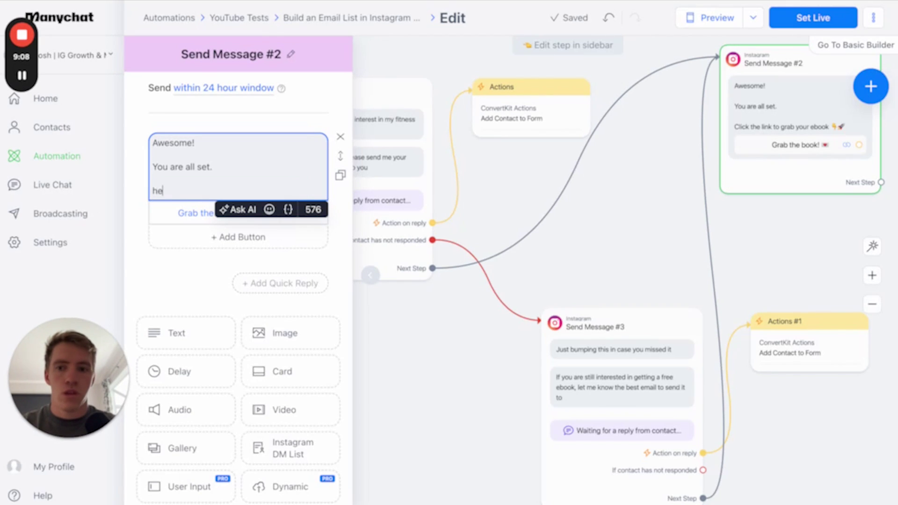
text(I just sent it to your email, can you)
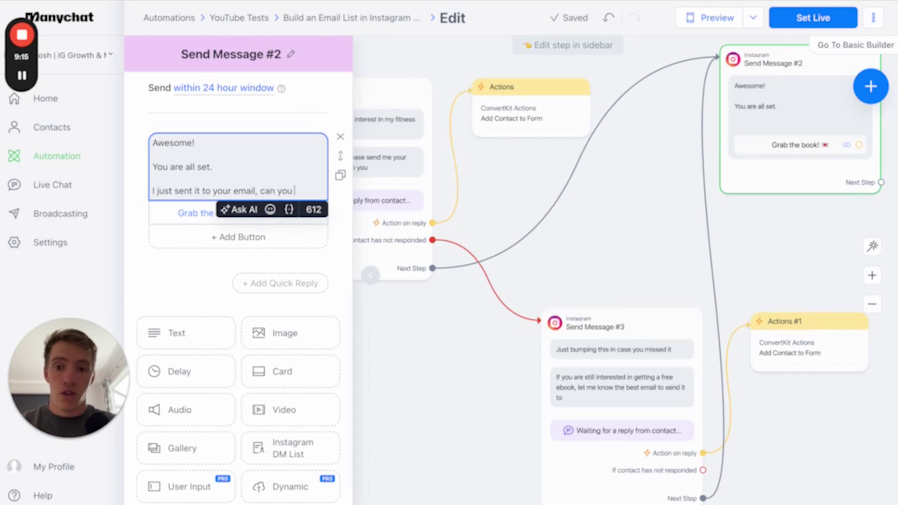
text(m you got it?)
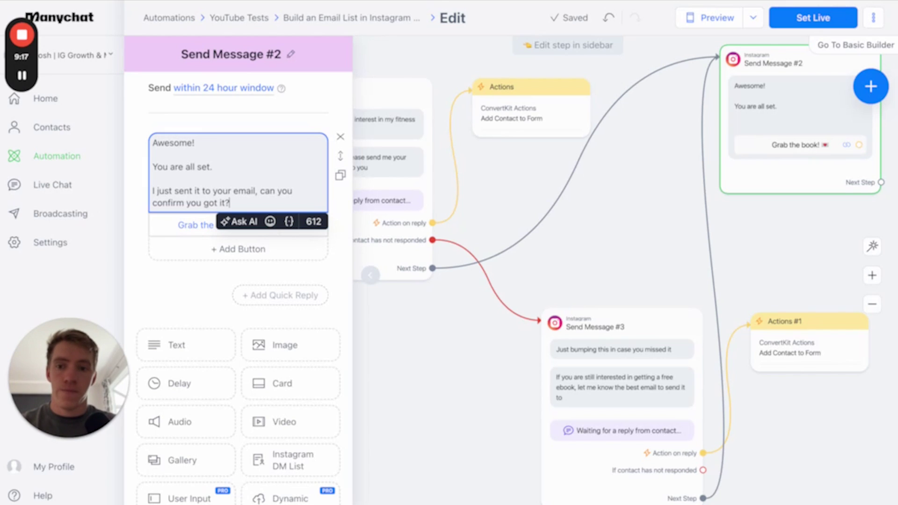
- Remove the Grab the book! link button from the confirmation message
click(220, 225)
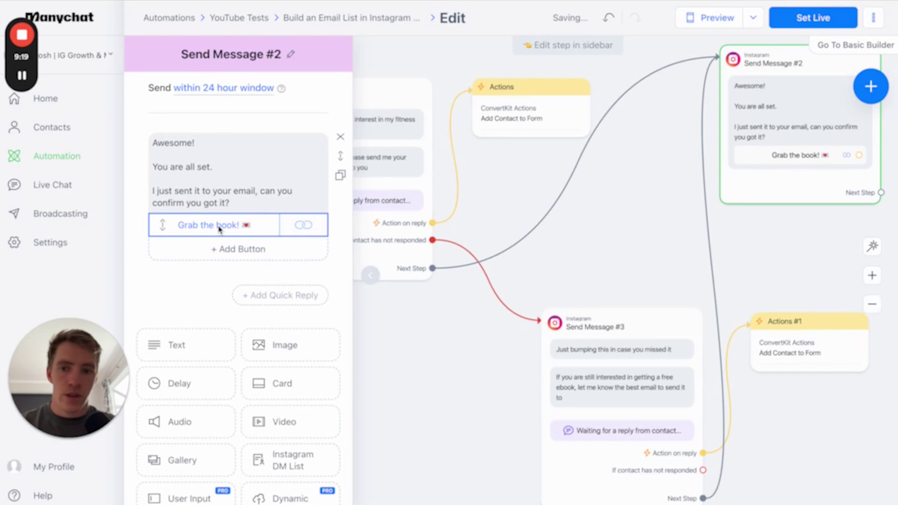
click(379, 375)
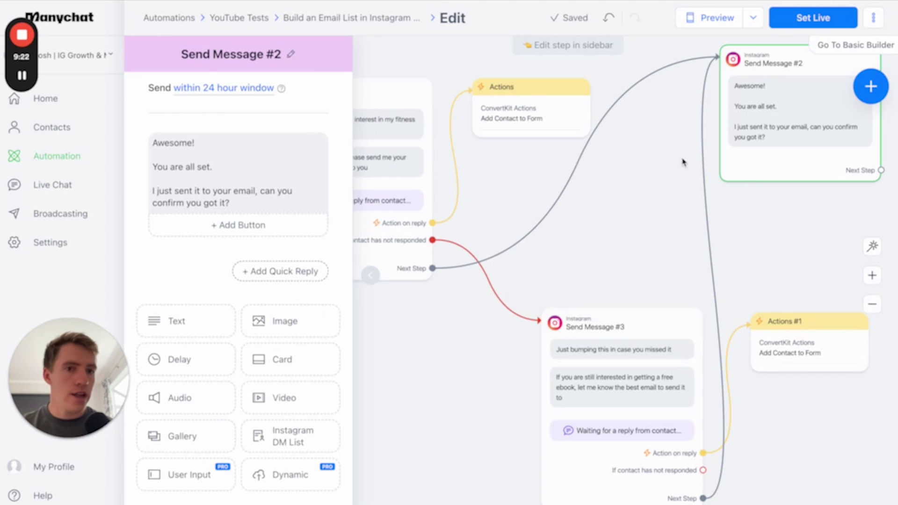
click(639, 189)
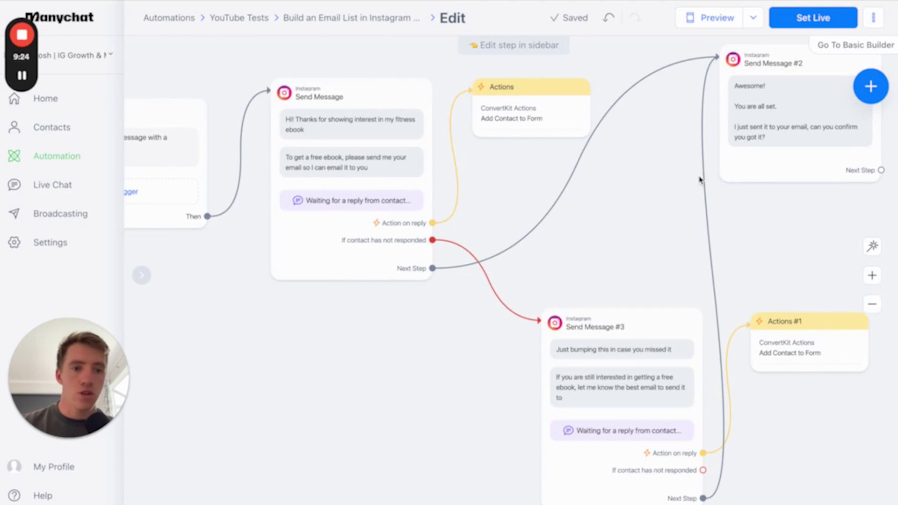
- Review the When node's ebook DM keyword trigger and bring up its settings sidebar
click(872, 304)
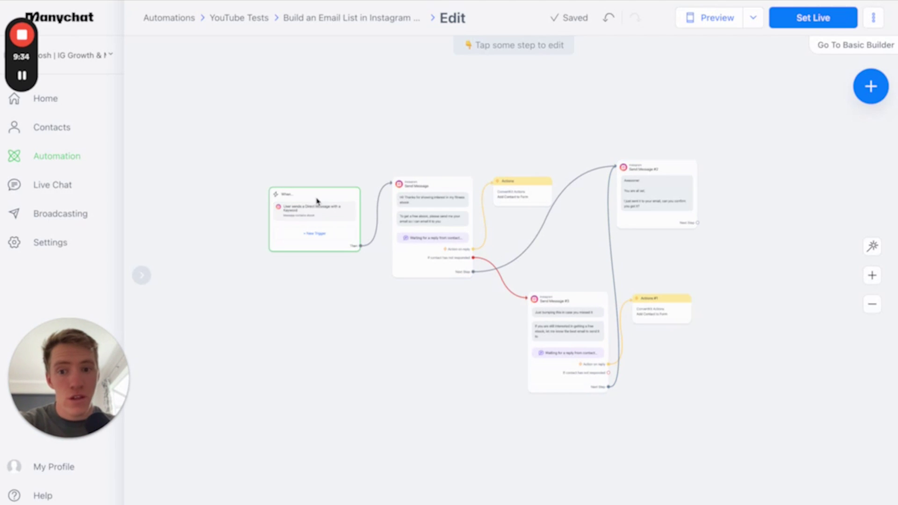
click(316, 214)
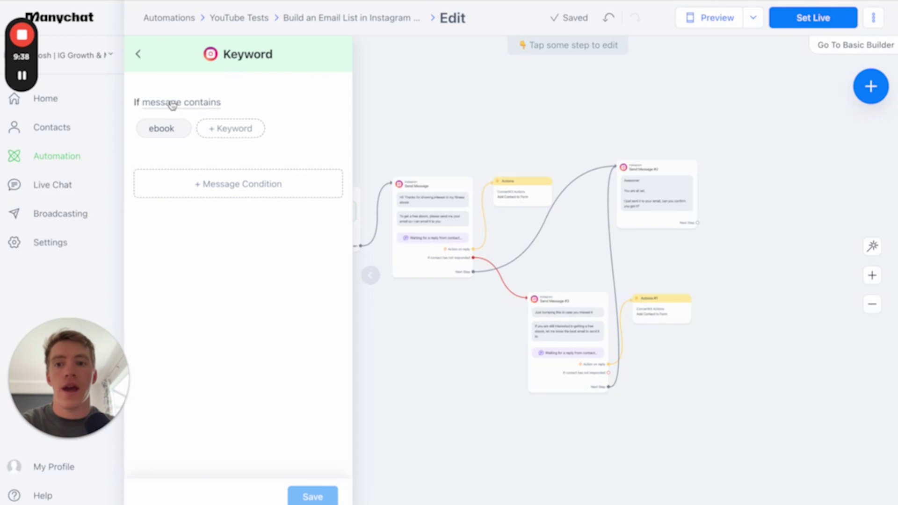
click(421, 144)
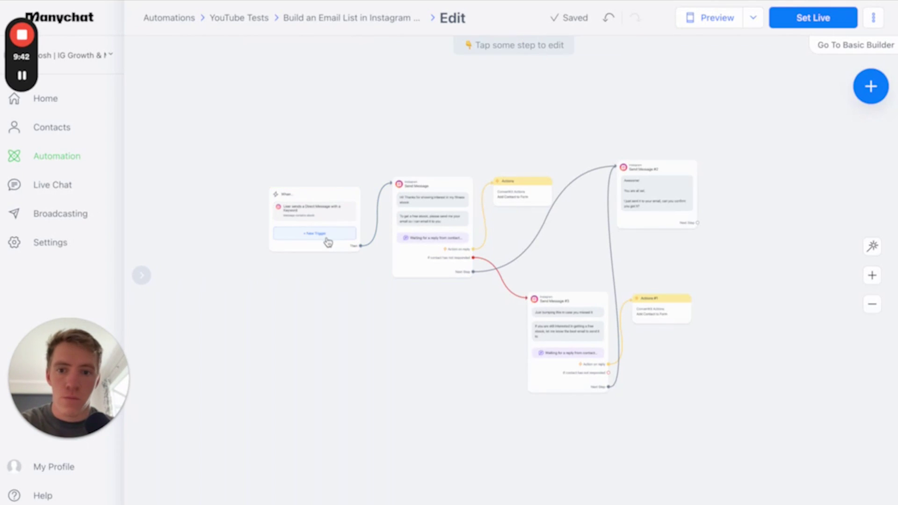
click(306, 217)
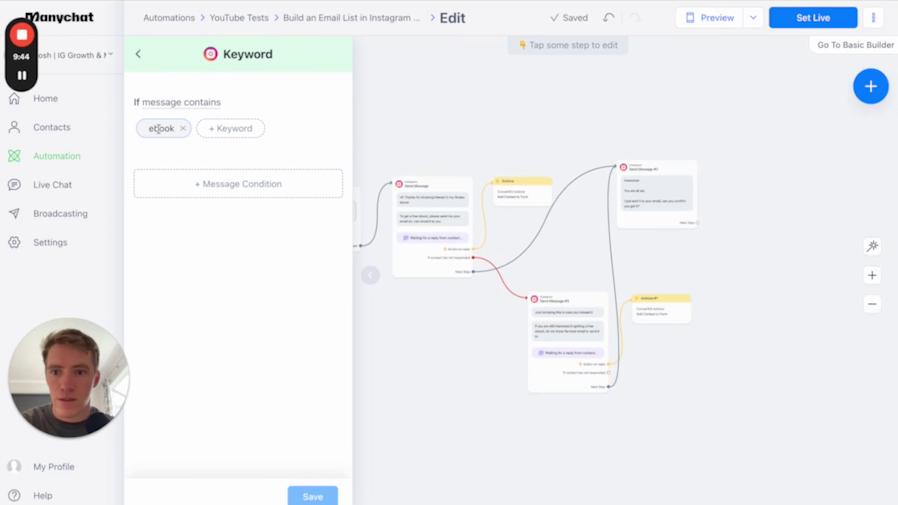
click(390, 133)
- Add a Post or Reel Comments trigger applied to all posts and reels
click(315, 232)
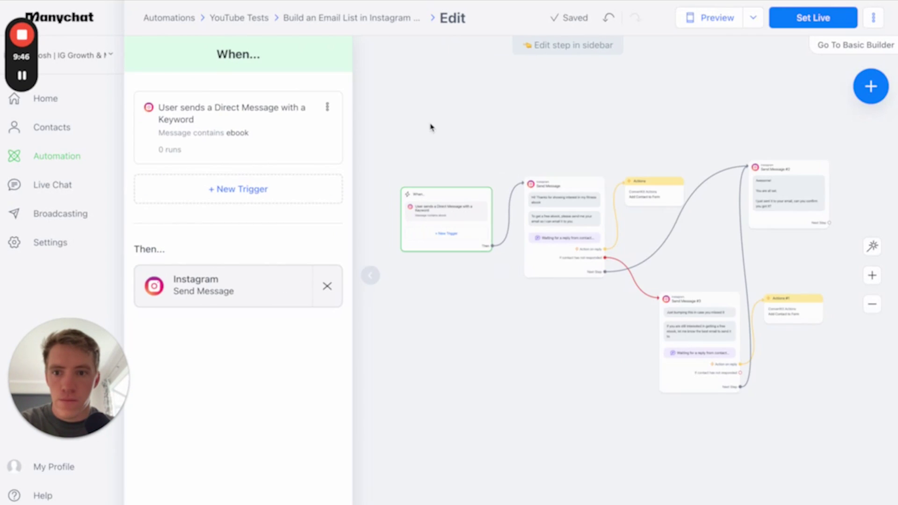
click(280, 190)
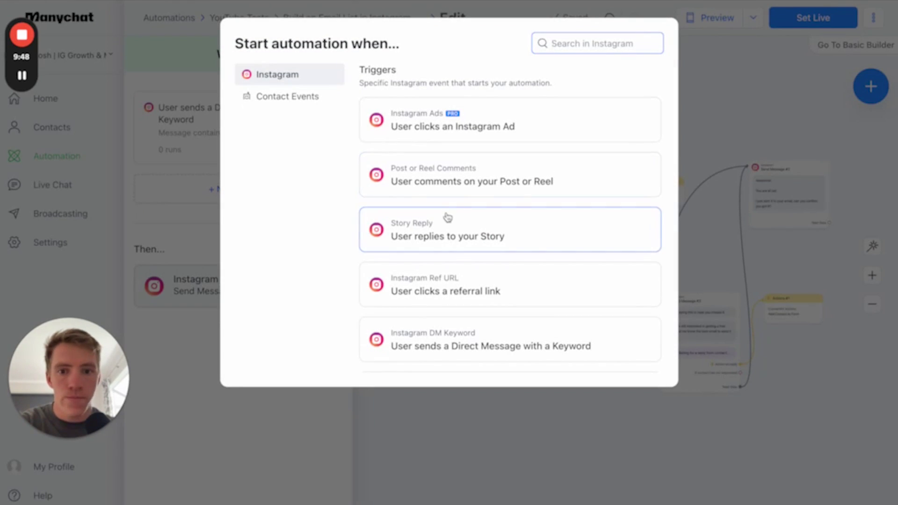
click(467, 182)
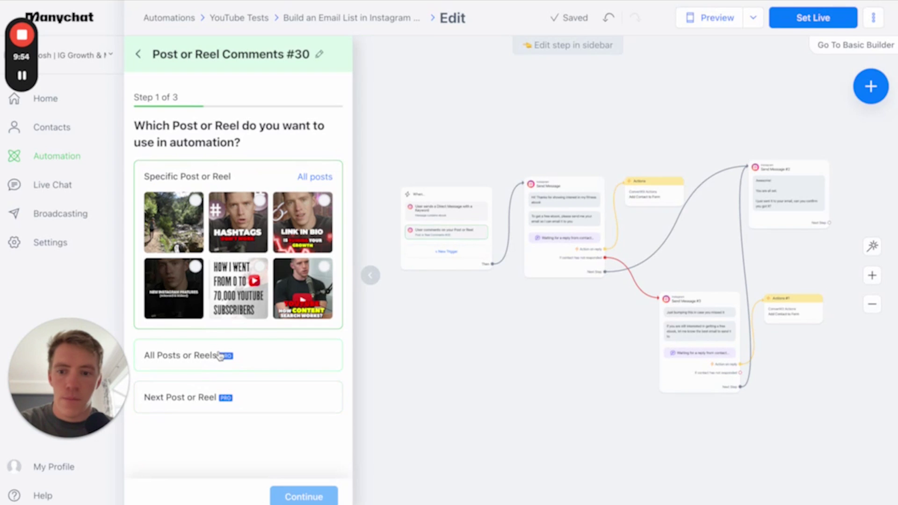
click(220, 356)
click(304, 496)
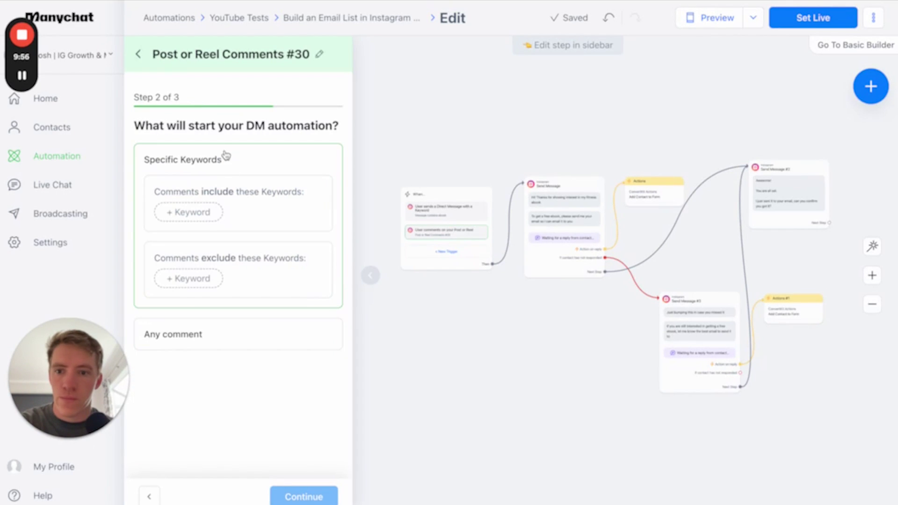
- Set the comment keyword to ebook, replacing the fitness keyword
click(188, 211)
text(fitness)
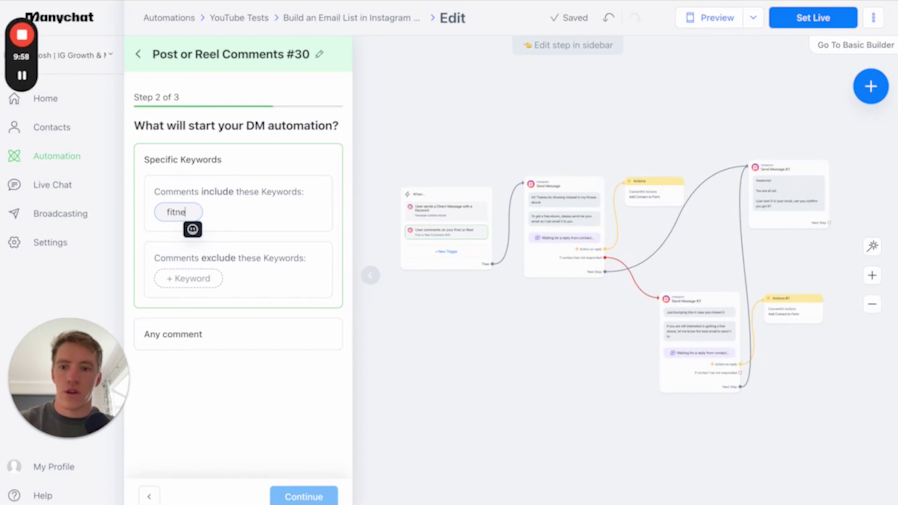
key(Return)
key(BackSpace)
key(BackSpace)
key(BackSpace)
key(BackSpace)
key(BackSpace)
key(BackSpace)
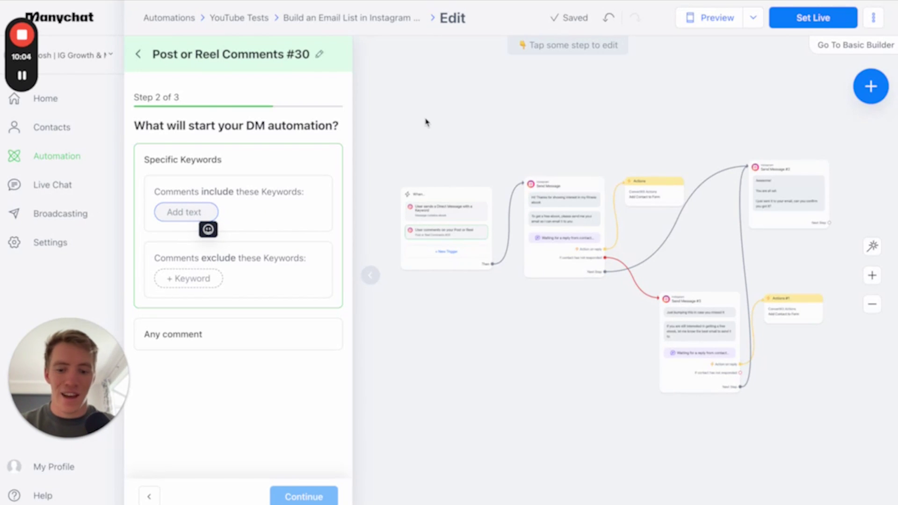
text(ebook)
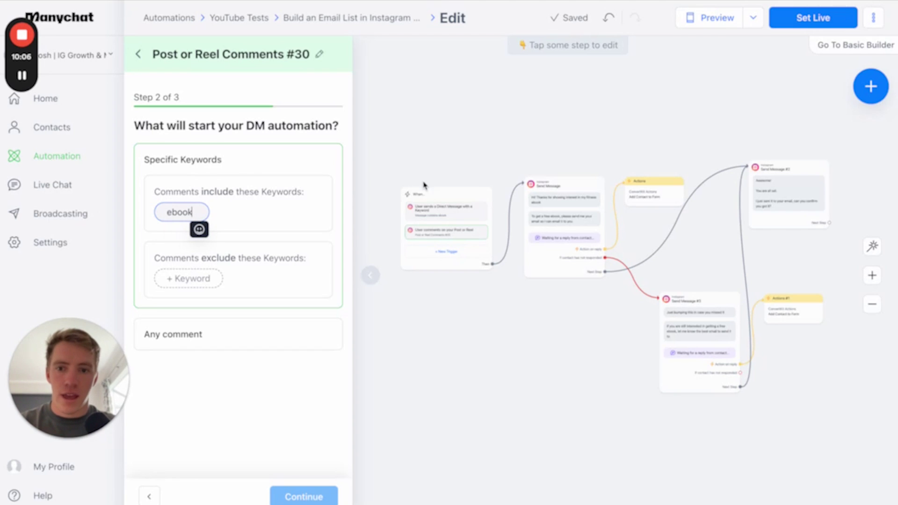
click(198, 360)
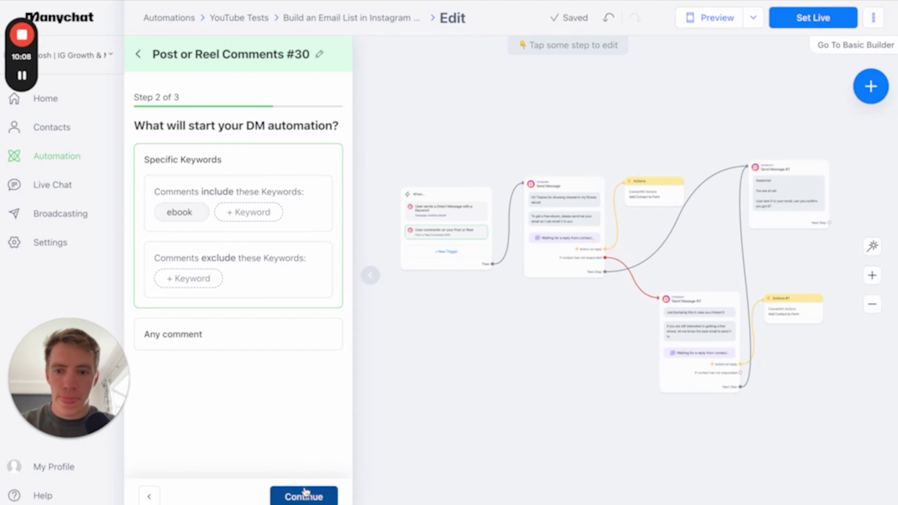
click(303, 493)
- Enter three random public replies and save the comment trigger
click(221, 208)
text(Sent, check your DM's)
click(221, 453)
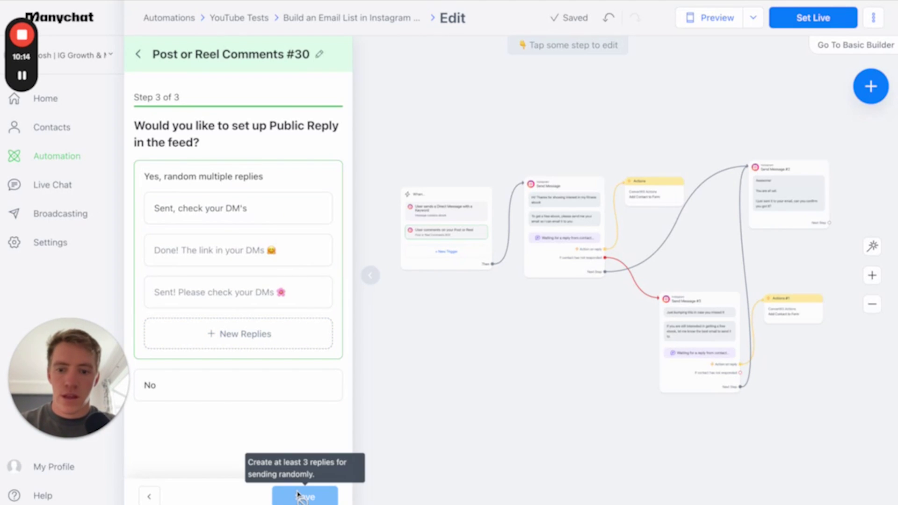
click(226, 245)
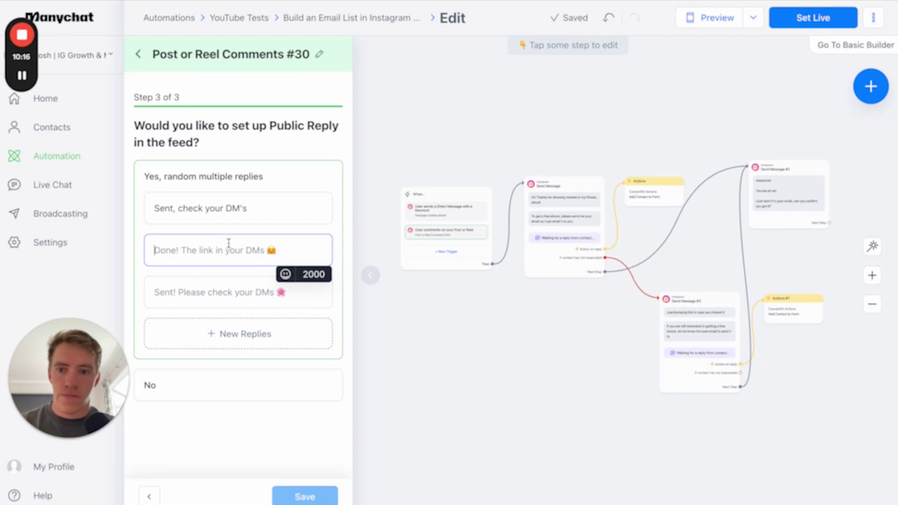
text(Just sent)
click(213, 289)
text(Check your D)
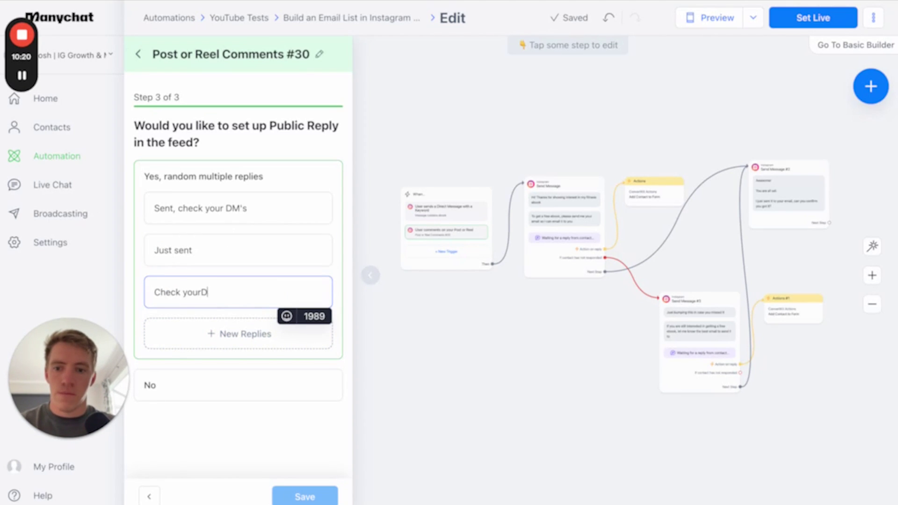
text(M)
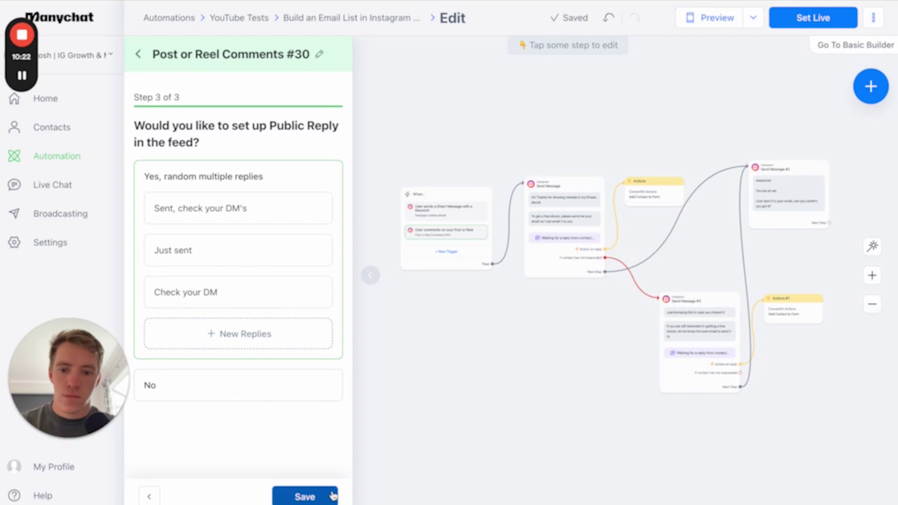
click(322, 496)
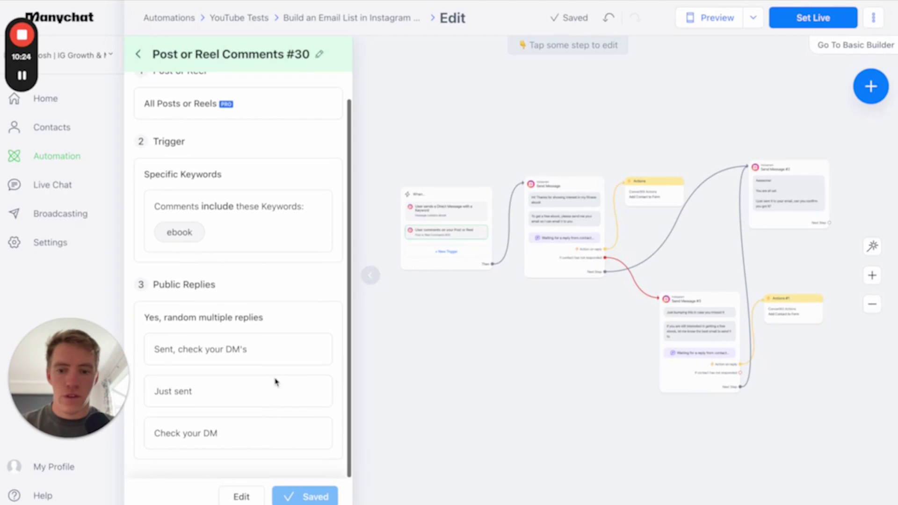
click(419, 346)
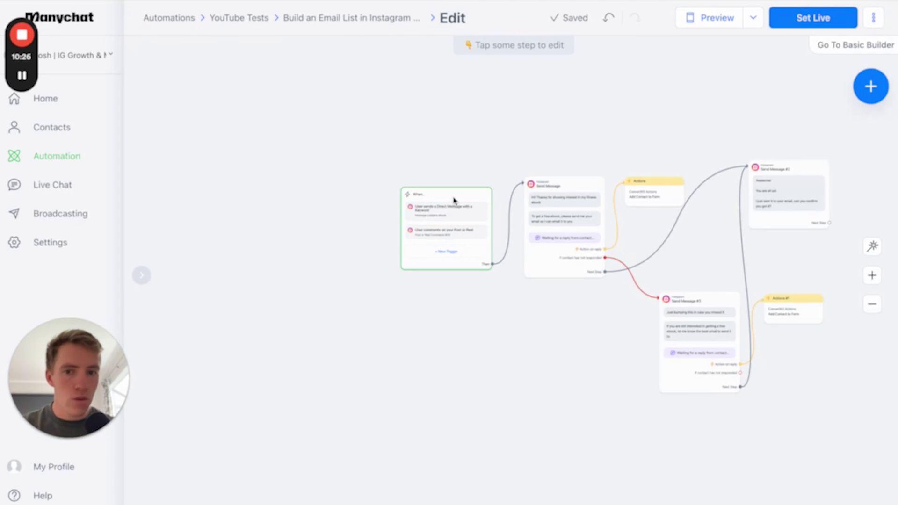
- Drag the trigger, Send Message, Actions and follow-up nodes into a tidier layout
drag(455, 200, 365, 198)
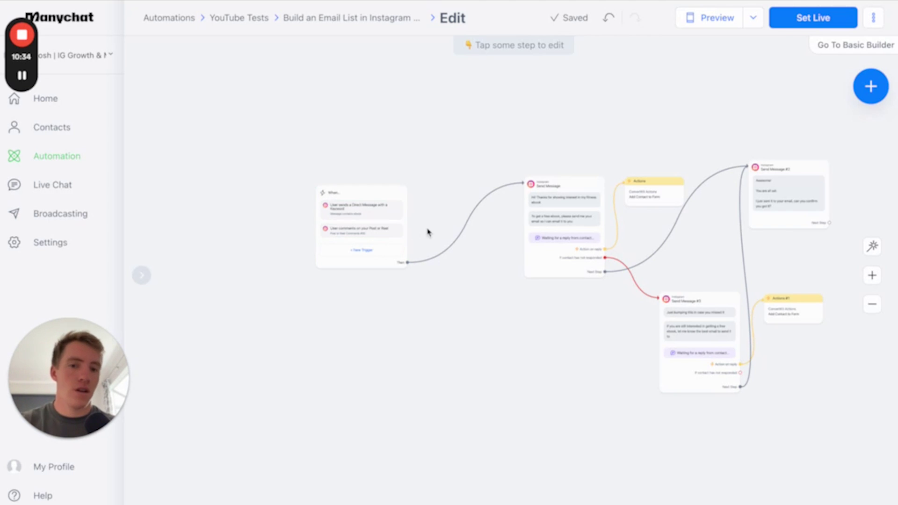
drag(582, 179, 516, 136)
drag(659, 181, 617, 124)
drag(717, 301, 624, 290)
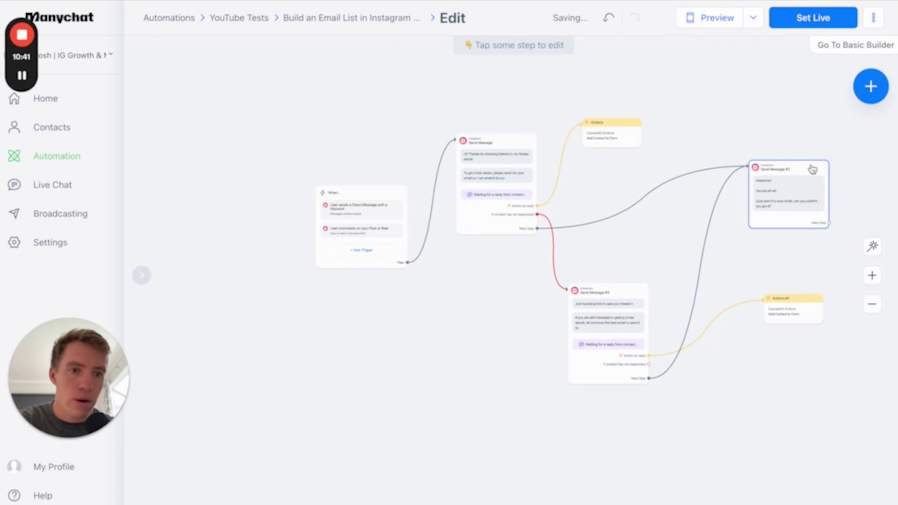
drag(771, 172, 724, 178)
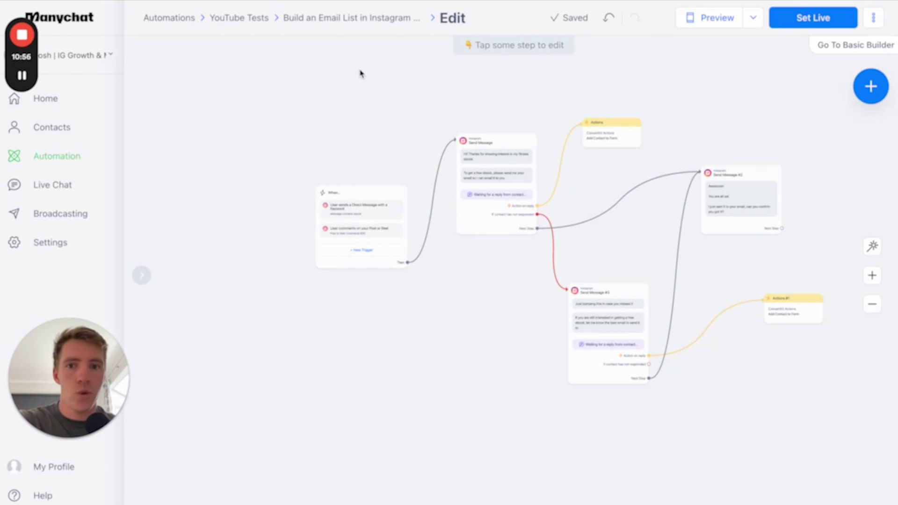
- Reload the flow and return to the YouTube Tests automation list
click(337, 18)
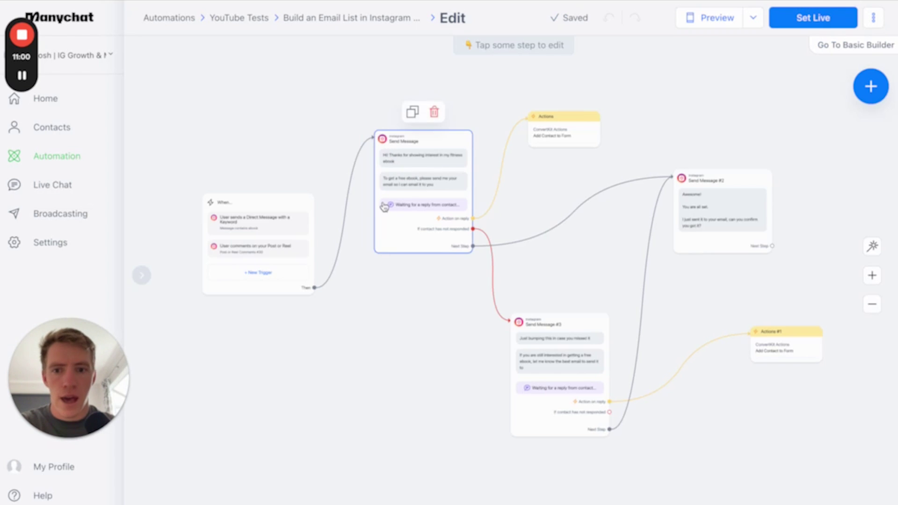
click(240, 16)
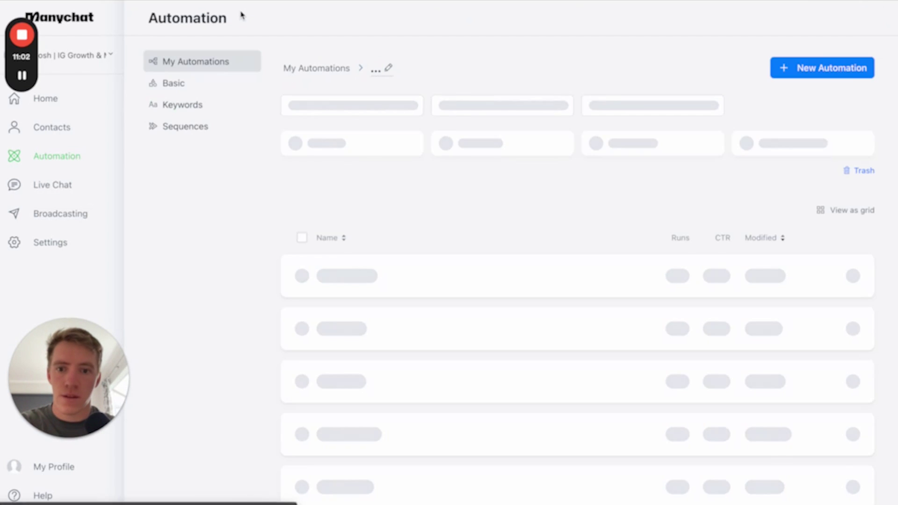
mouse_move(412, 376)
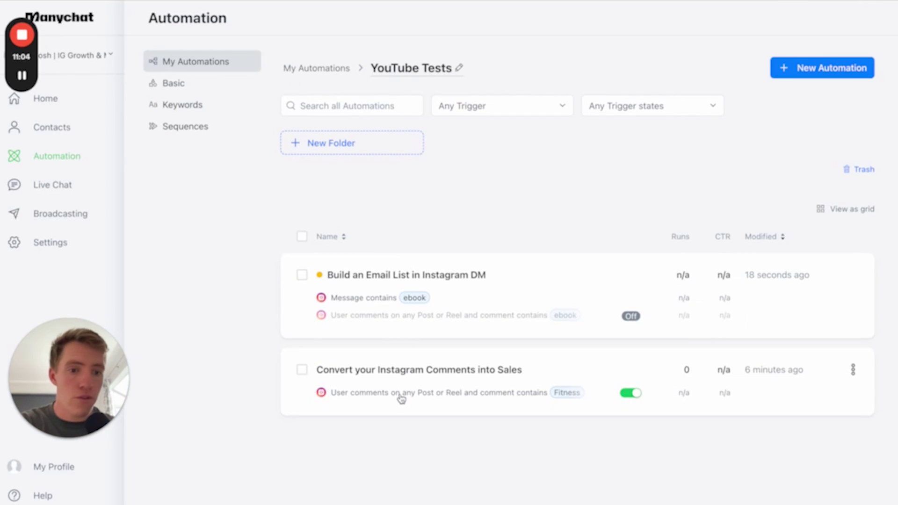
click(387, 375)
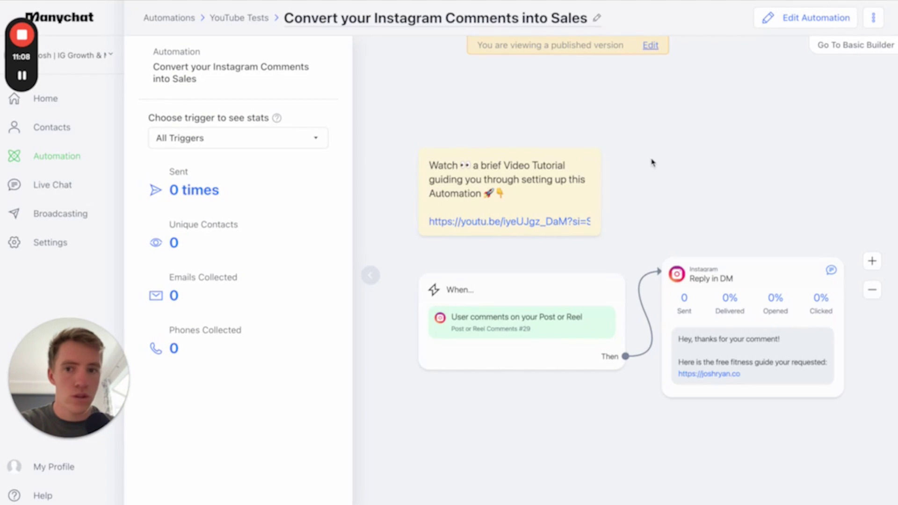
click(239, 18)
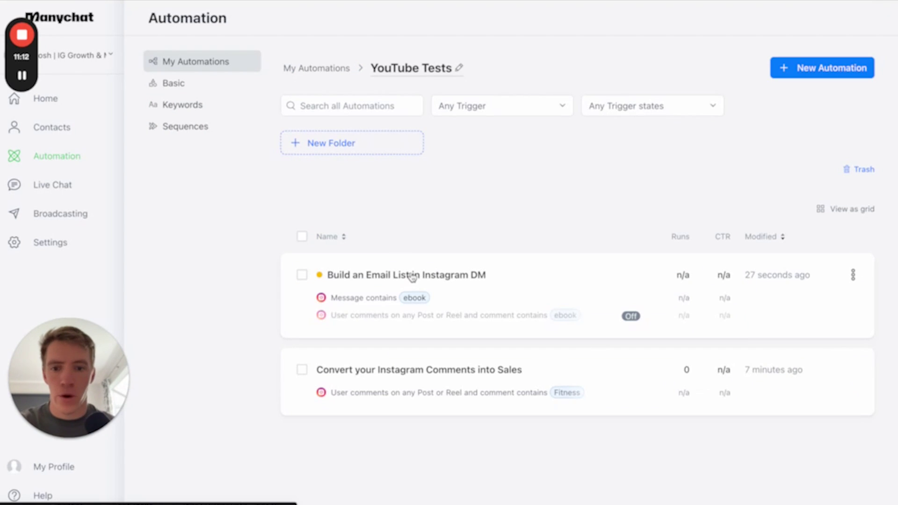
click(412, 275)
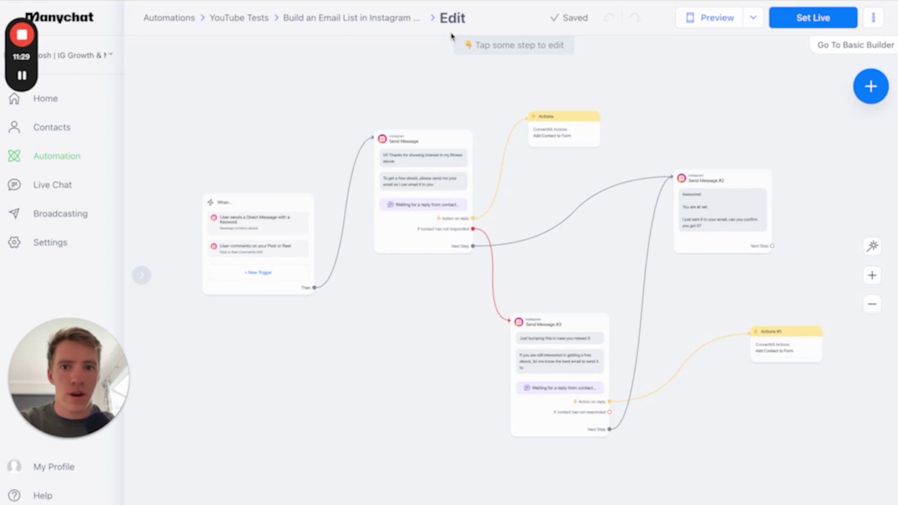
click(360, 24)
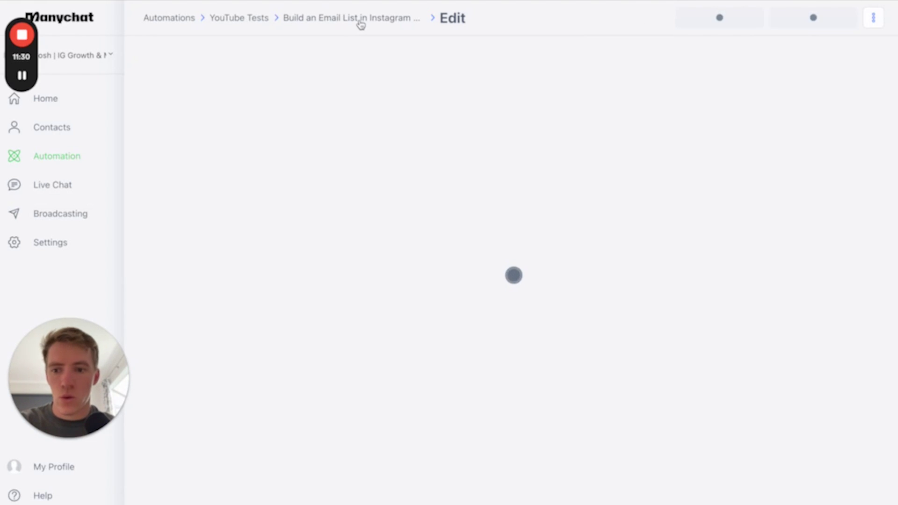
click(242, 18)
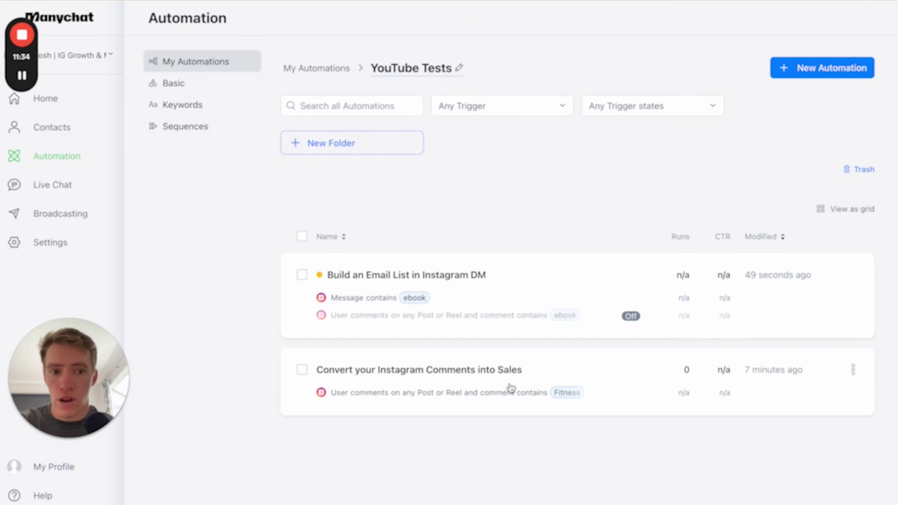